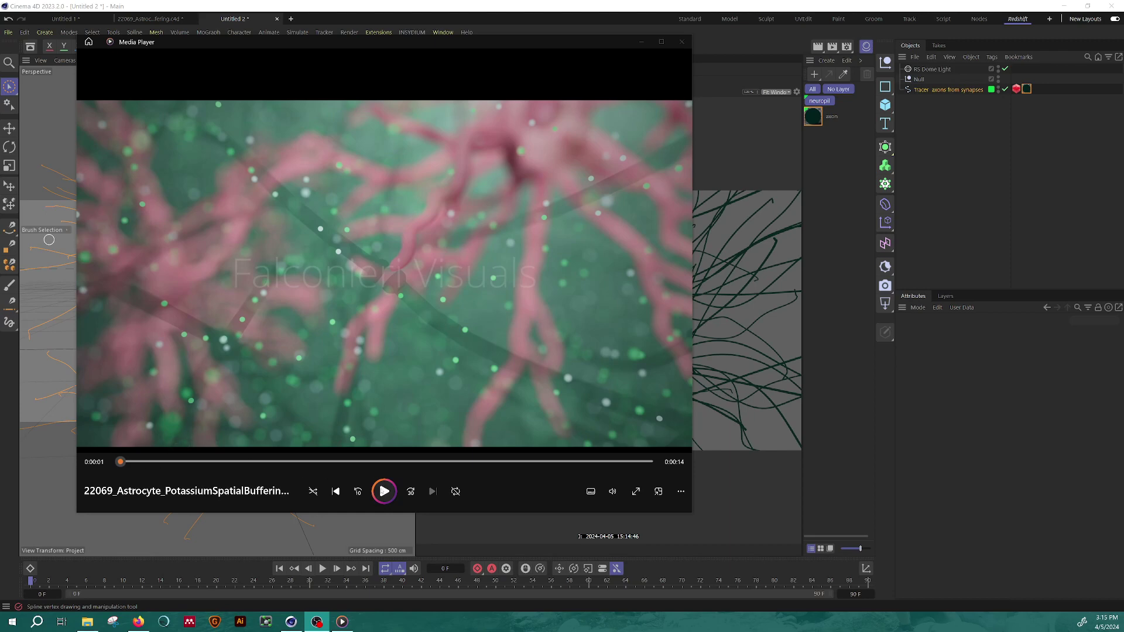
Step: Watch the reference astrocyte video, minimize it, and select the 'axons from synapses' Tracer
click(384, 491)
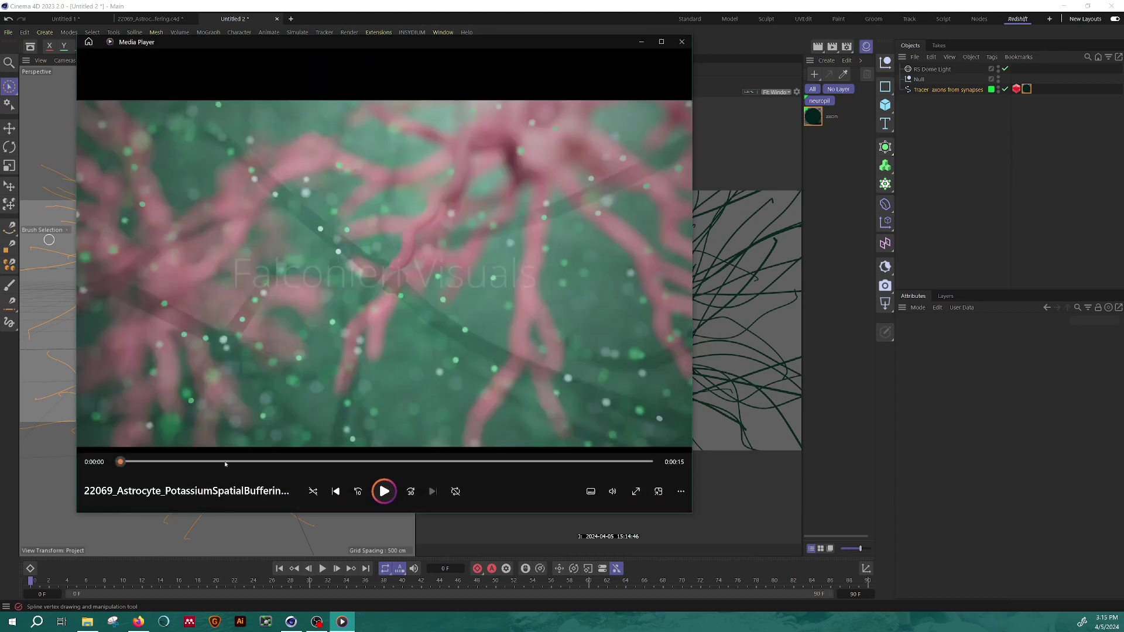
click(384, 491)
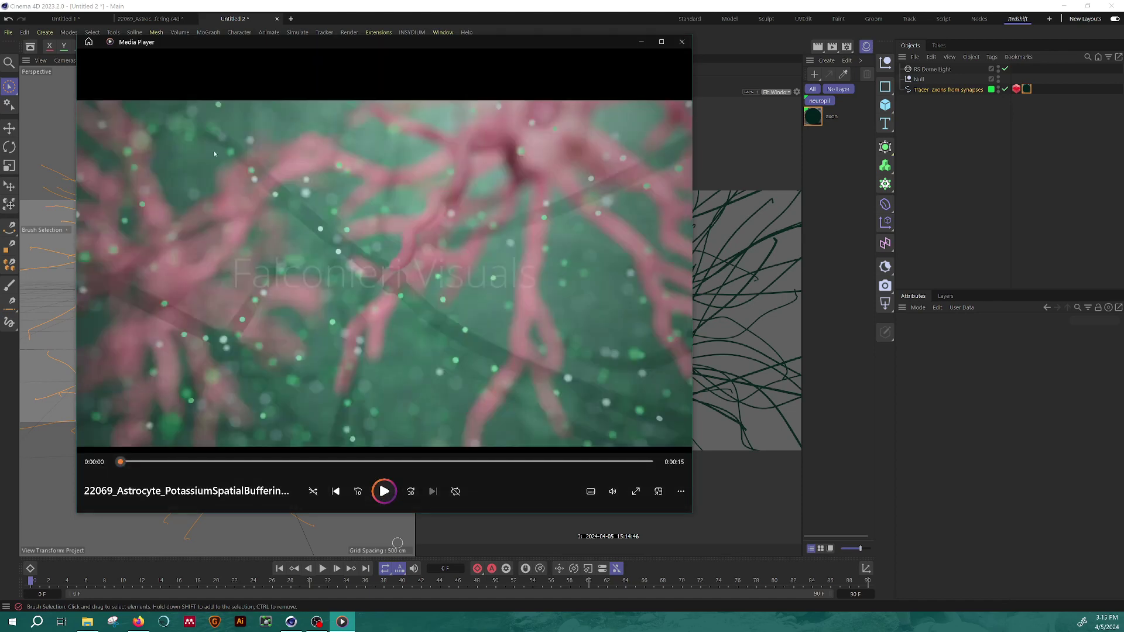
click(642, 42)
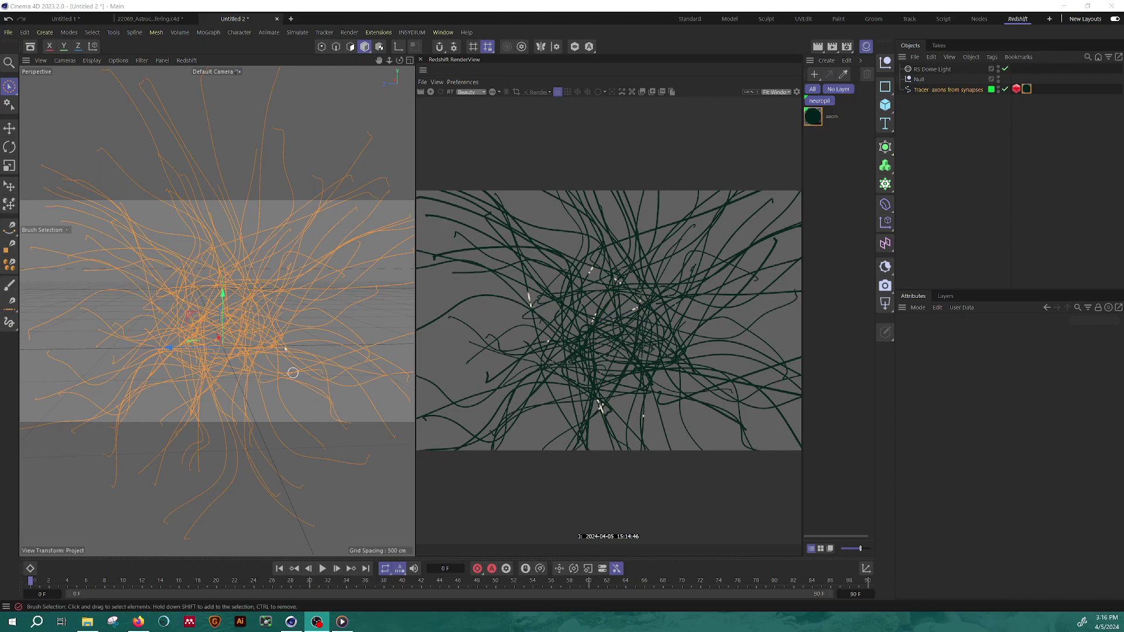
mouse_move(400, 61)
mouse_down()
mouse_move(422, 306)
mouse_move(484, 307)
mouse_move(431, 315)
mouse_move(394, 302)
mouse_move(447, 318)
mouse_move(432, 306)
mouse_move(408, 70)
mouse_up()
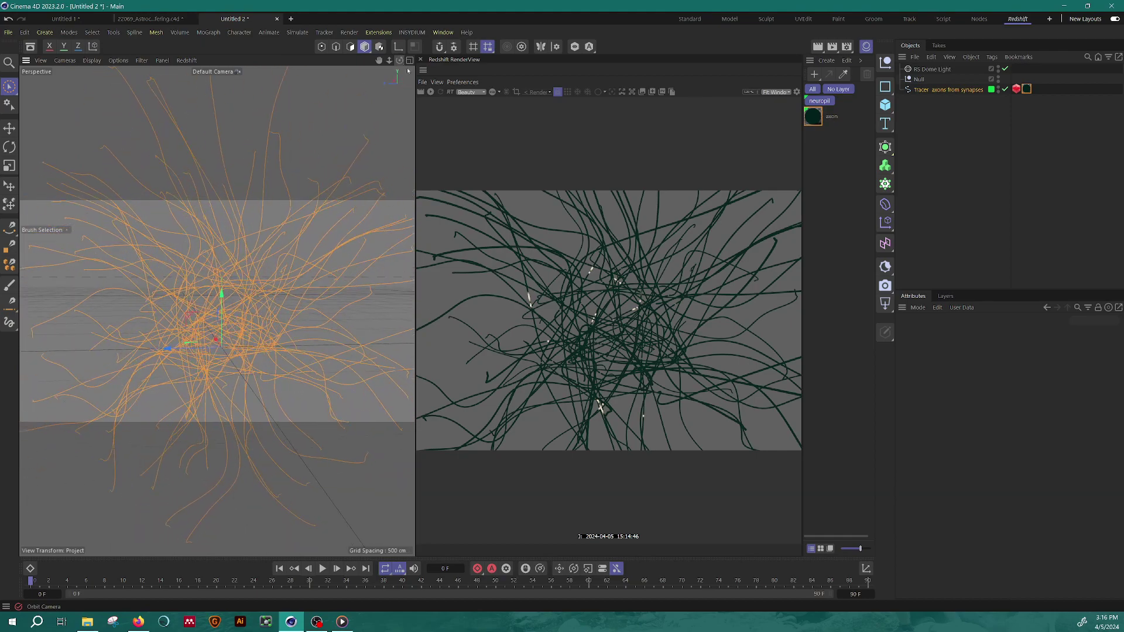
click(939, 91)
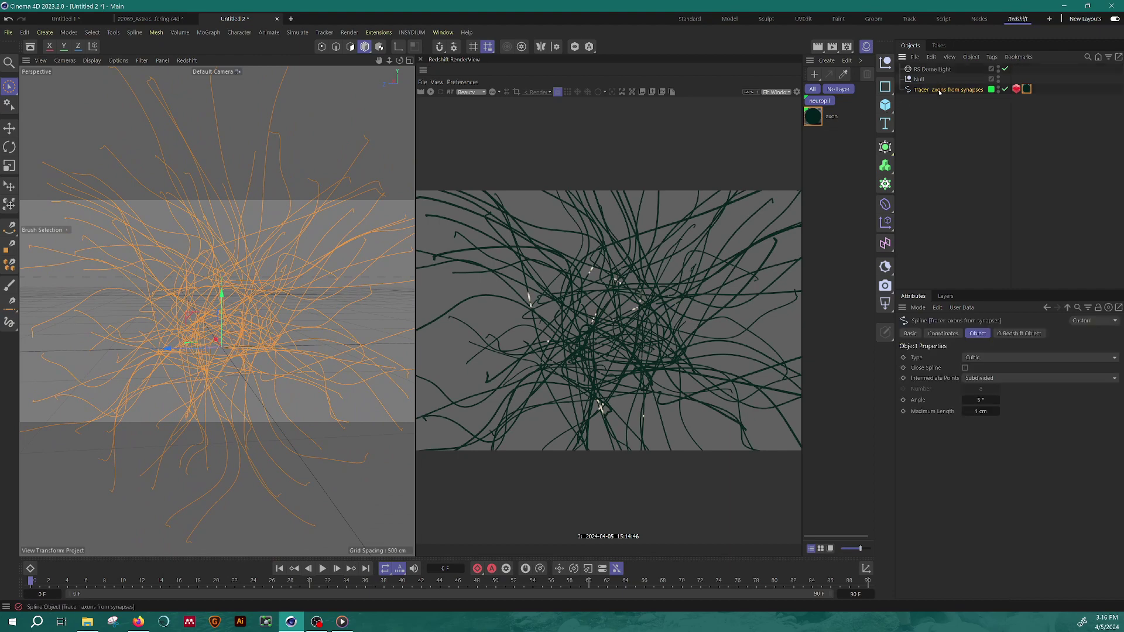
Step: Refresh the render by moving the RS Object tag to the Null and back, then show the axon material
click(1017, 89)
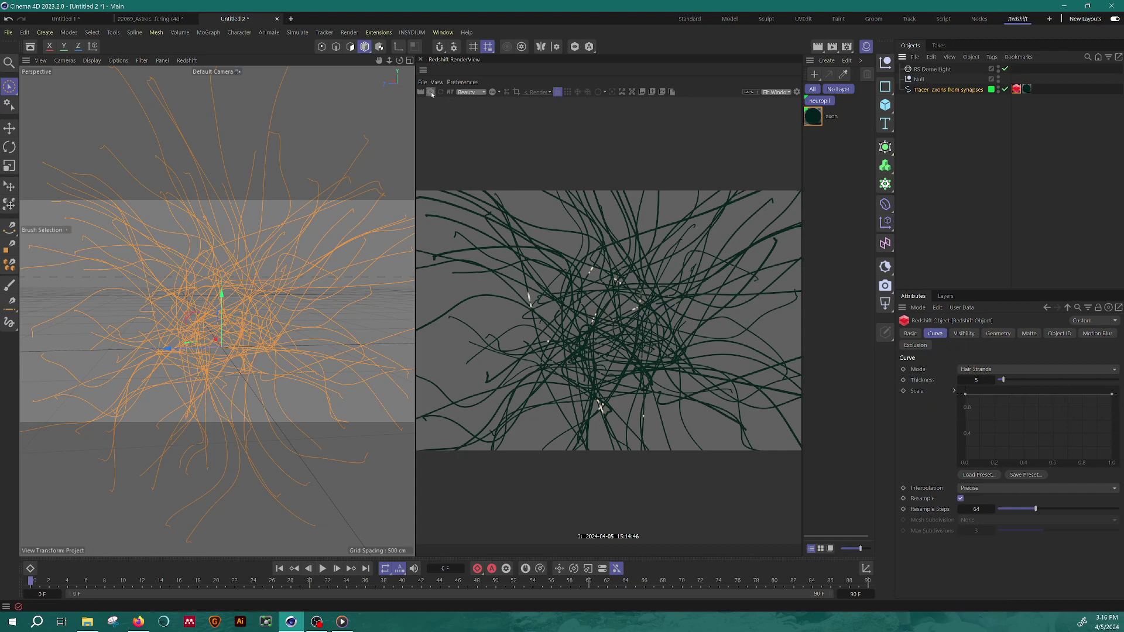
click(430, 92)
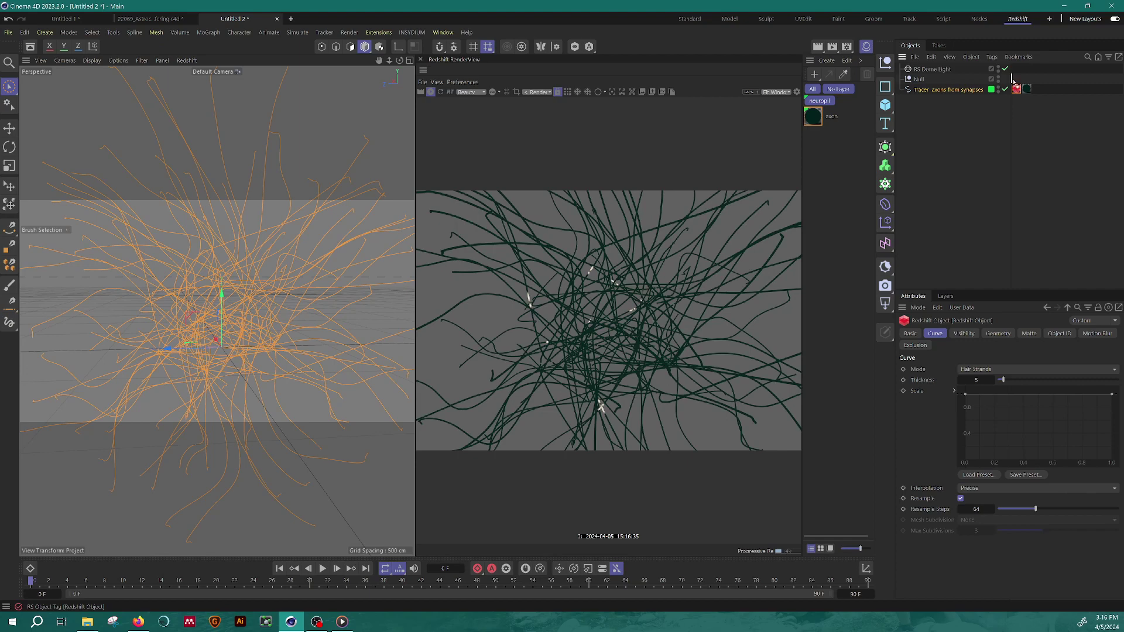
drag(1012, 80, 1015, 78)
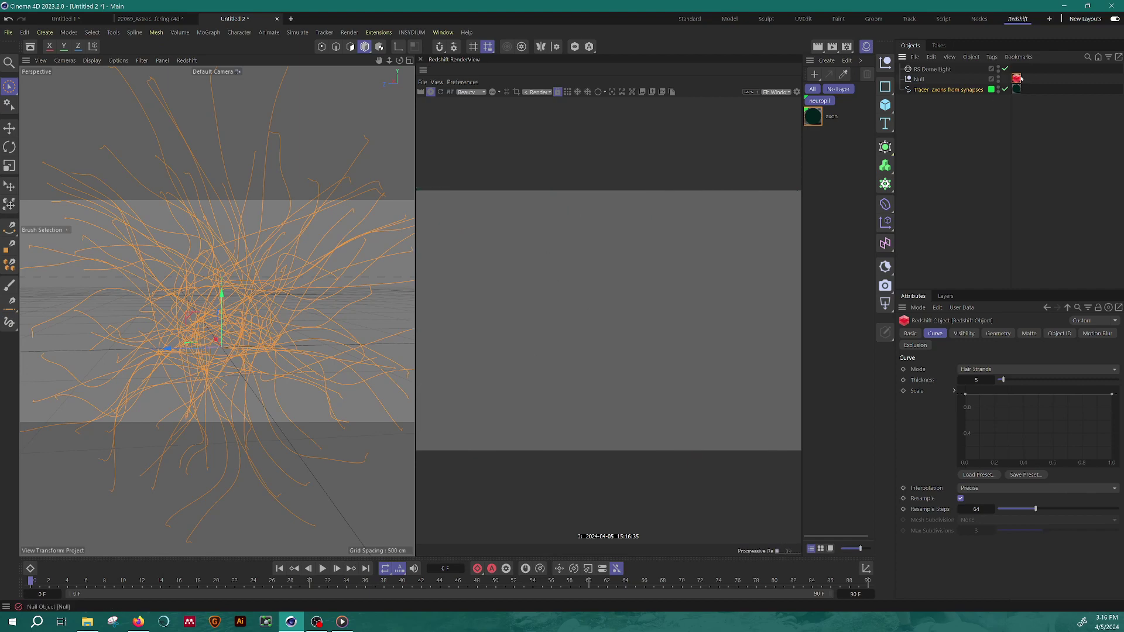
drag(1016, 78, 1015, 89)
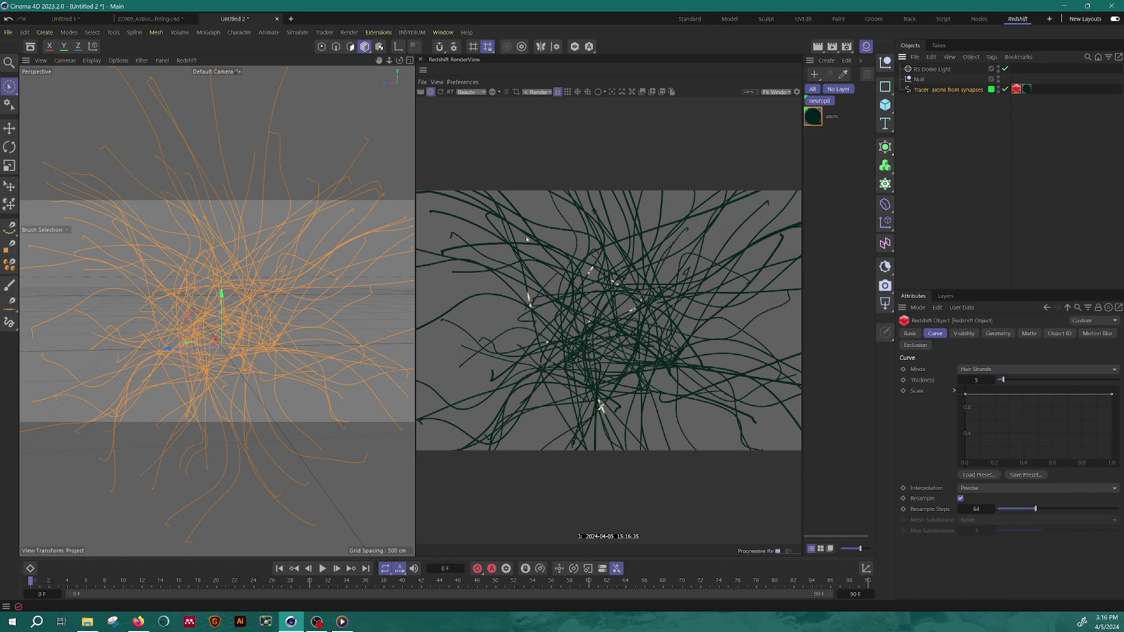
click(1027, 89)
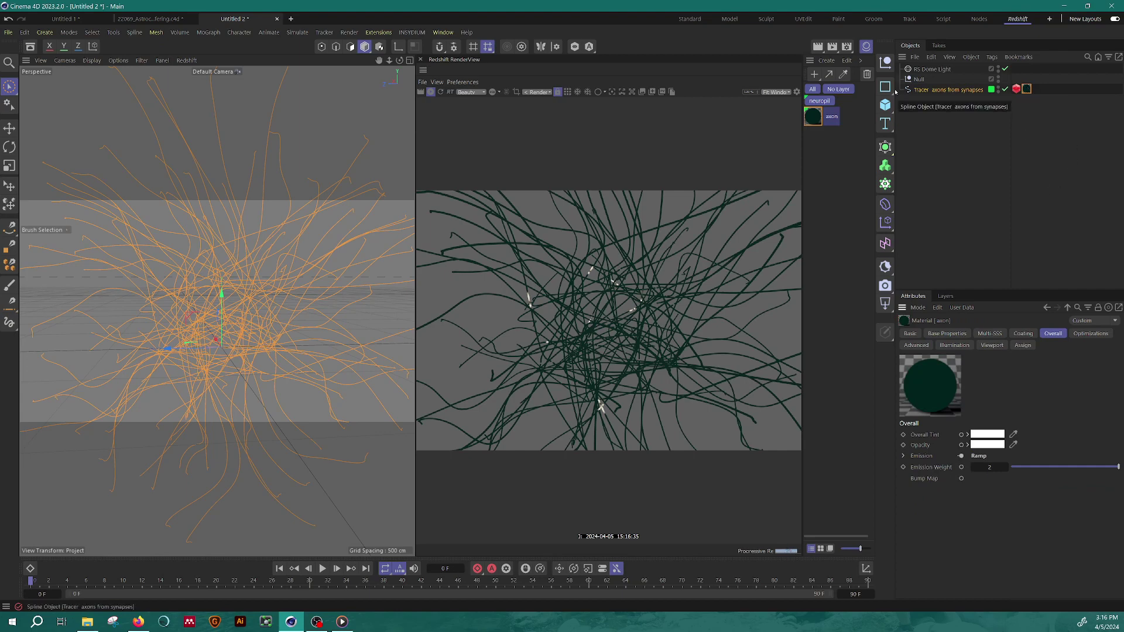
double_click(823, 116)
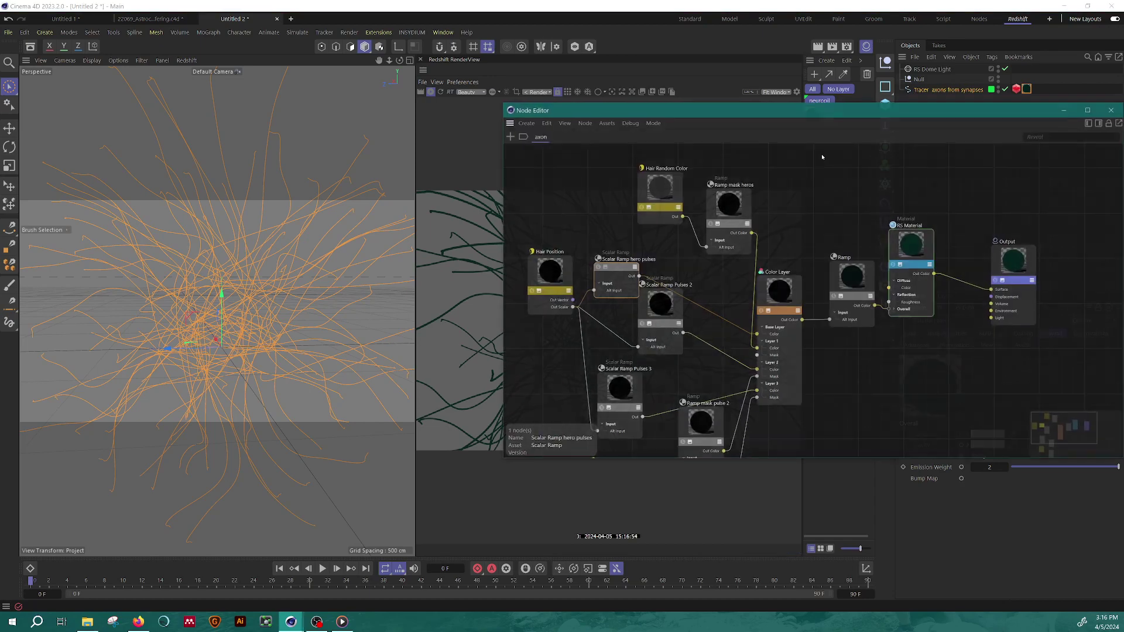
drag(819, 110, 503, 100)
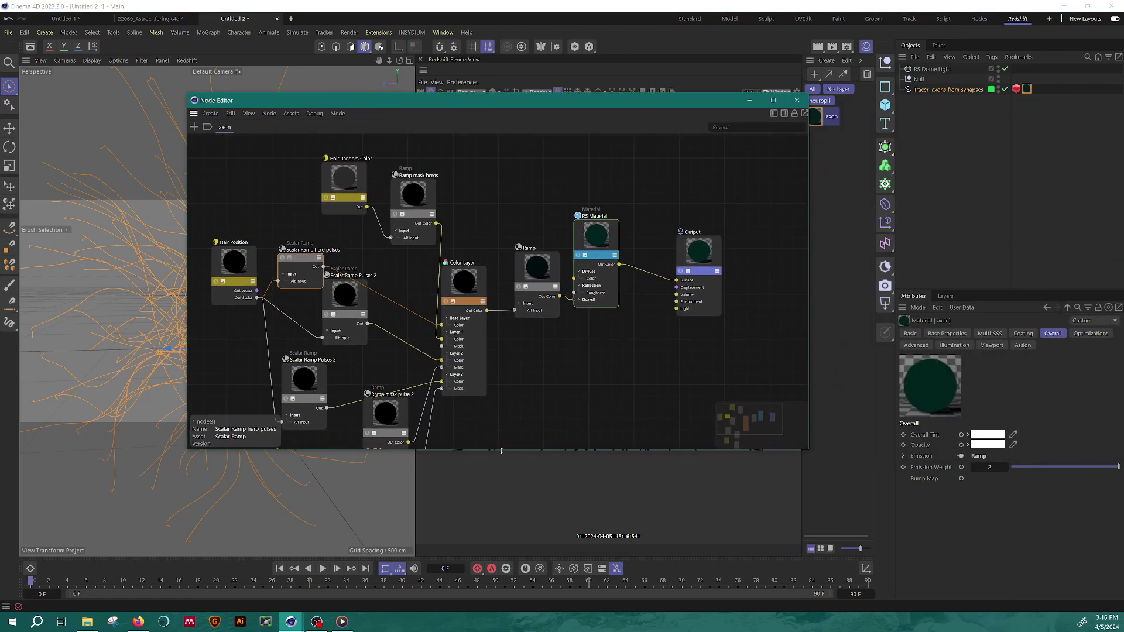
drag(501, 450, 492, 514)
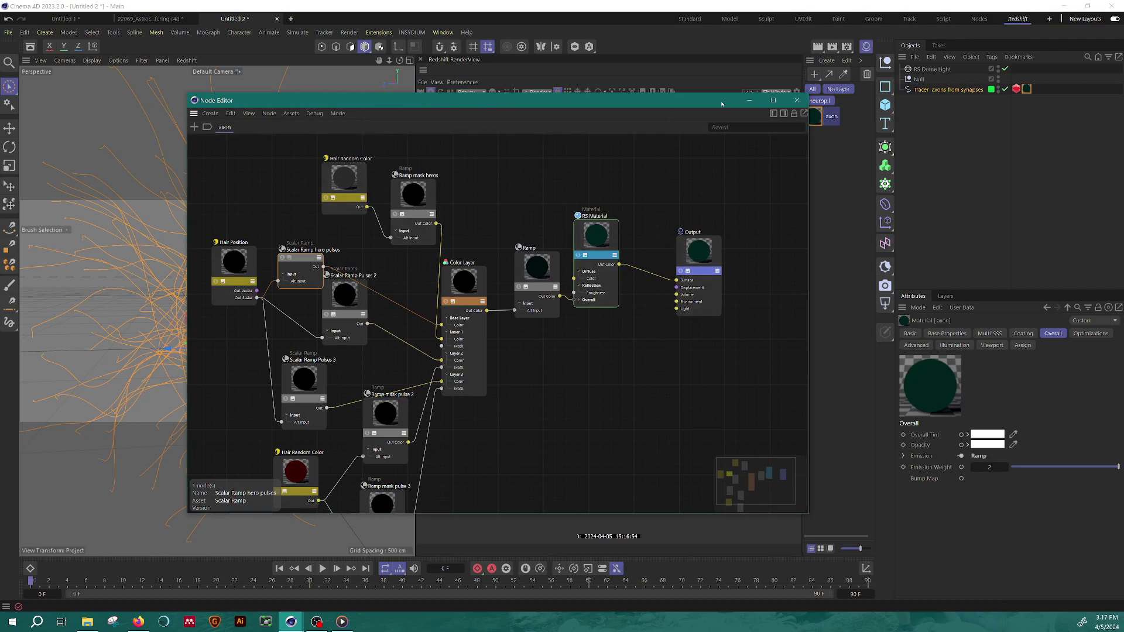
click(797, 101)
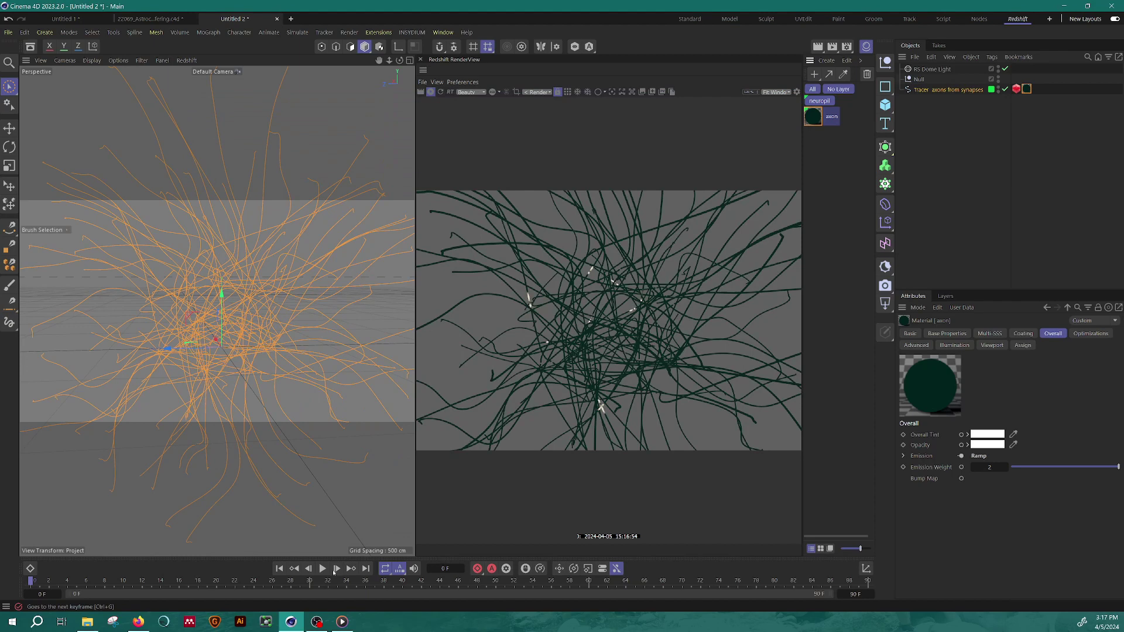
Step: Step and play the timeline forward to frame 24, watching the emission pulses travel
click(337, 569)
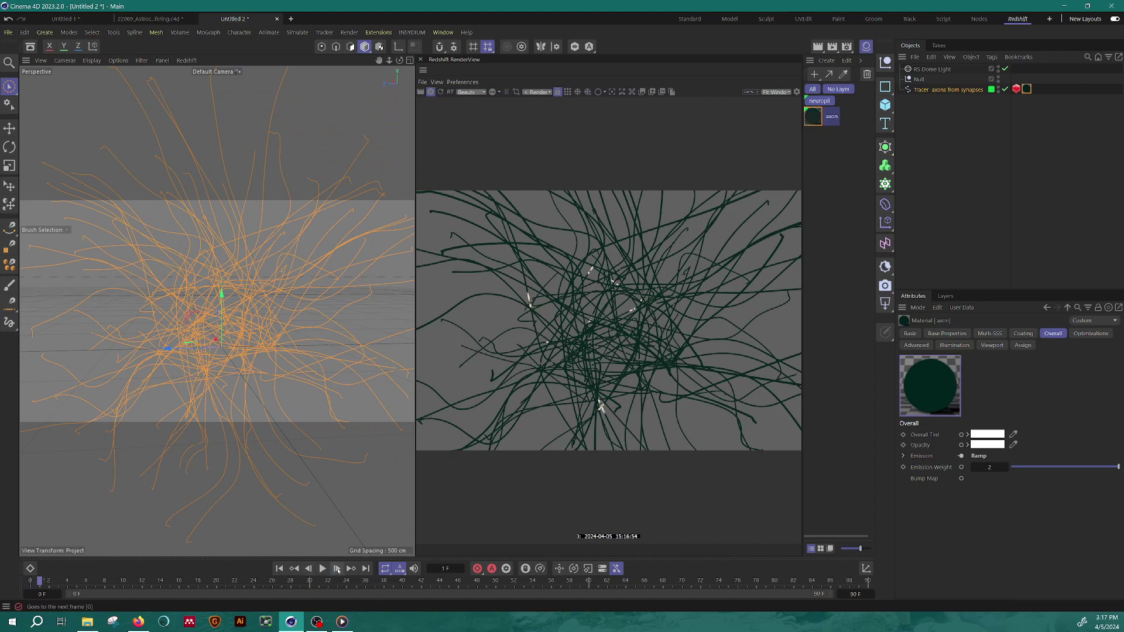
click(337, 569)
click(337, 569)
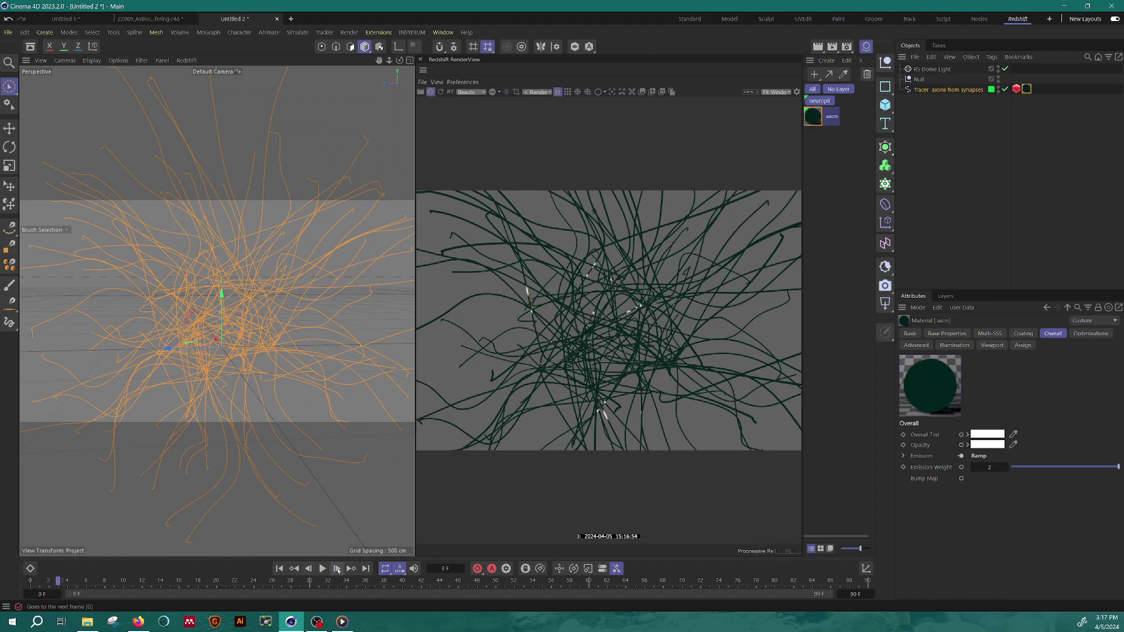
click(337, 569)
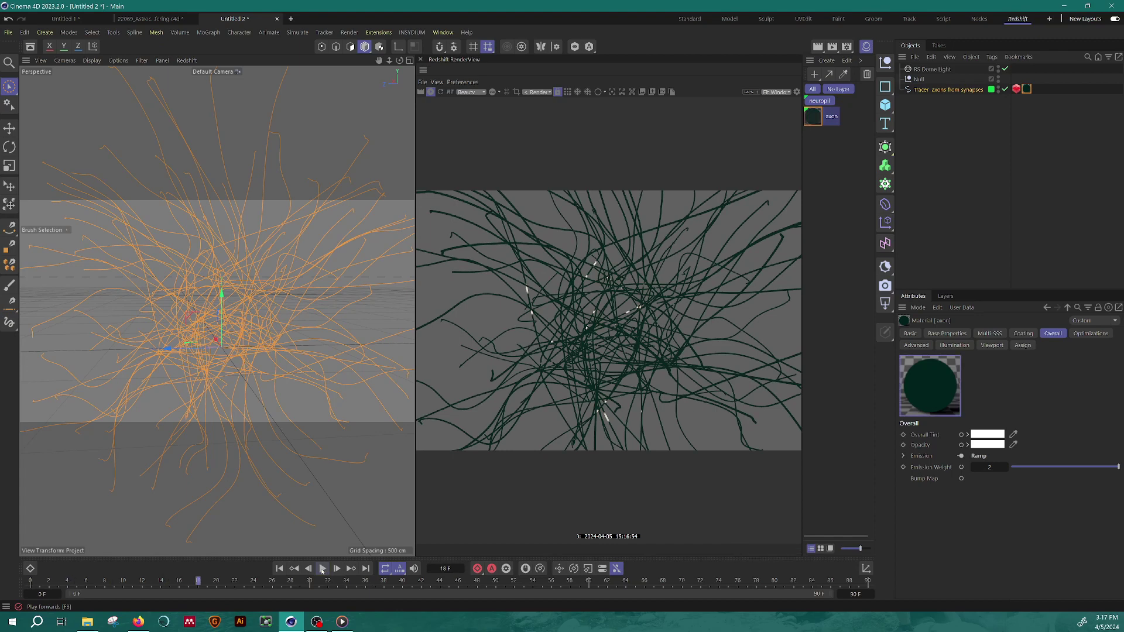
click(322, 569)
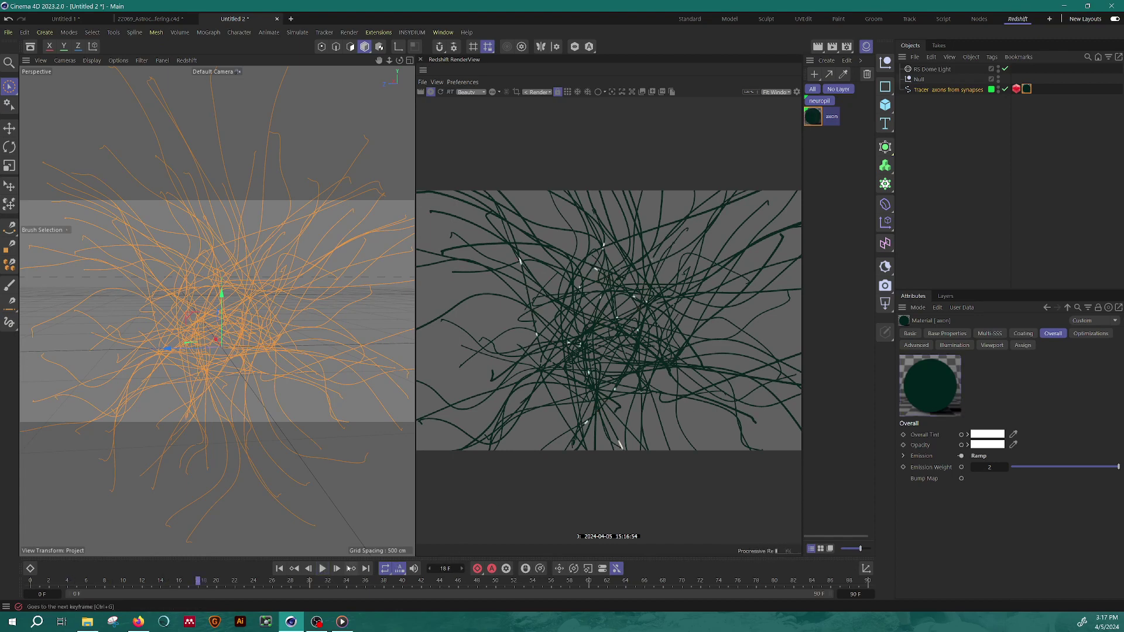
click(337, 569)
click(338, 569)
click(338, 569)
click(338, 569)
click(338, 569)
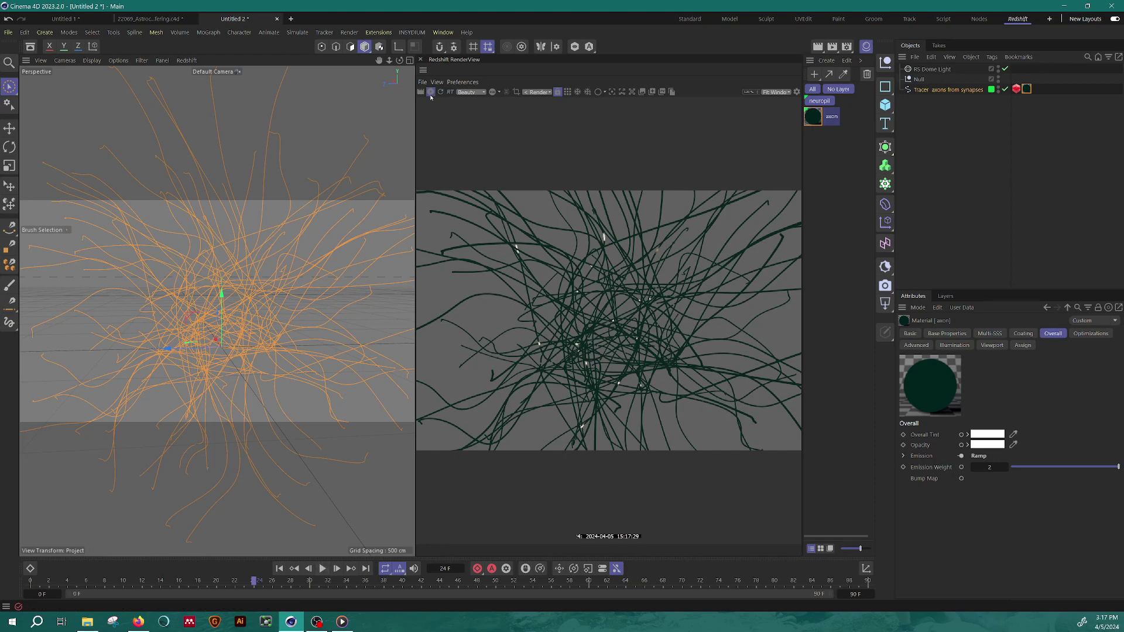
Step: Create an RS Material named 'basic hair', assign it to the Tracer, and re-render the strands
click(826, 60)
mouse_move(868, 117)
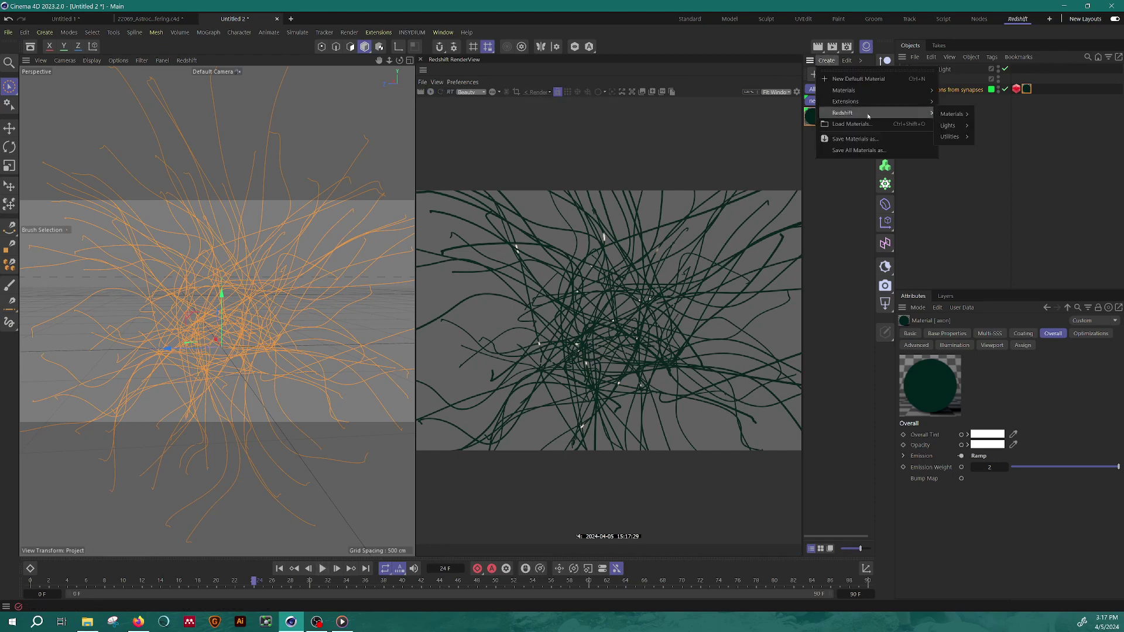
mouse_move(952, 114)
click(995, 127)
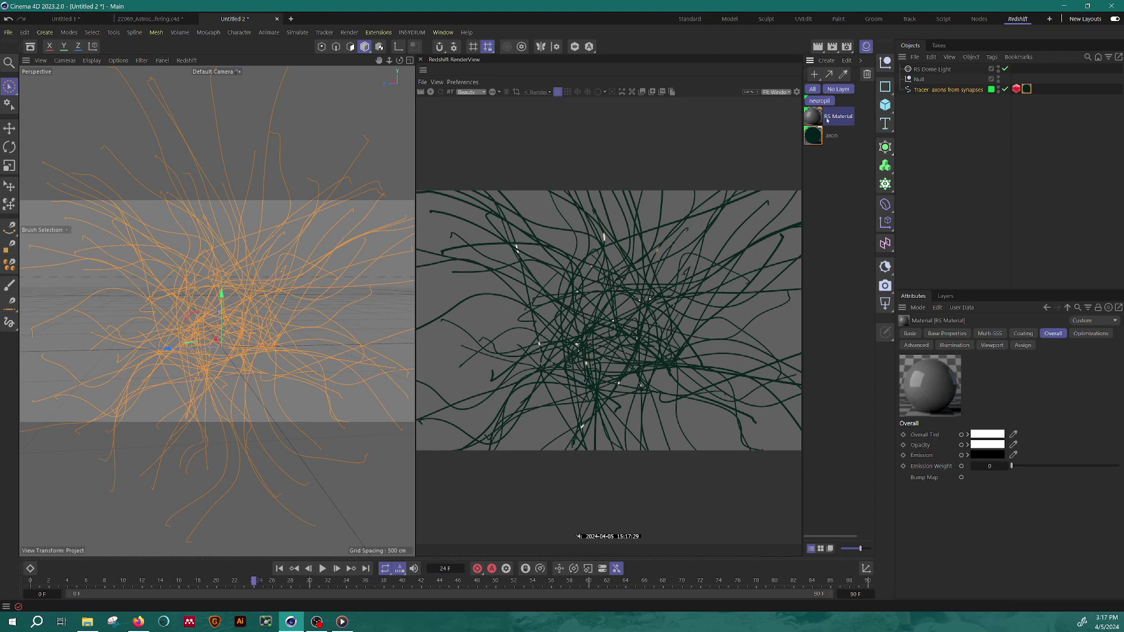
double_click(836, 117)
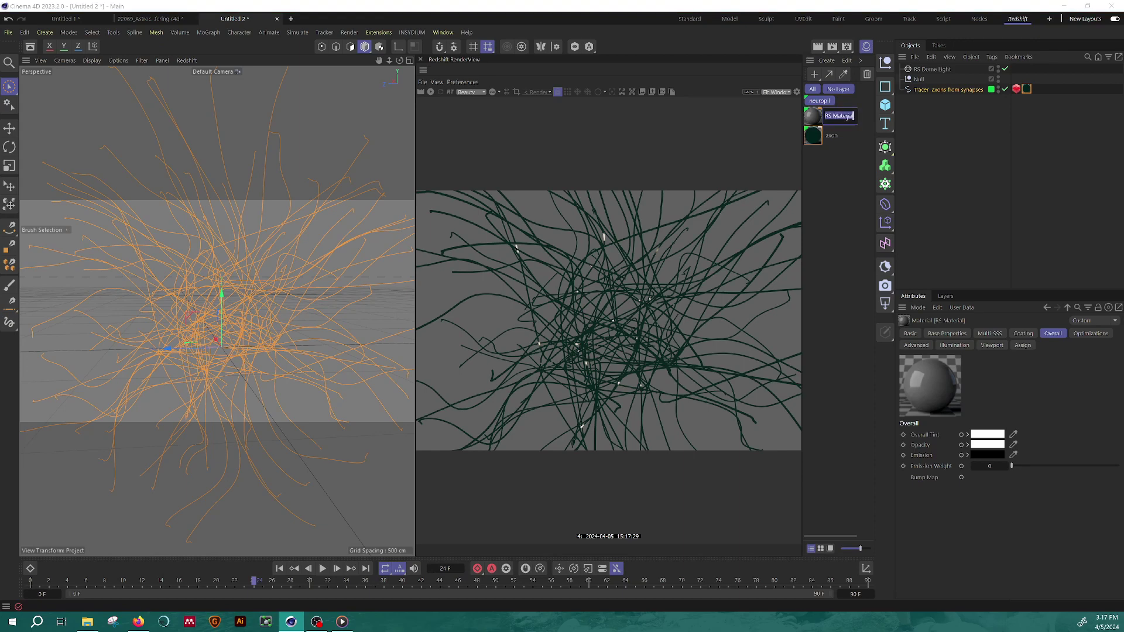
text(basic hair)
click(860, 111)
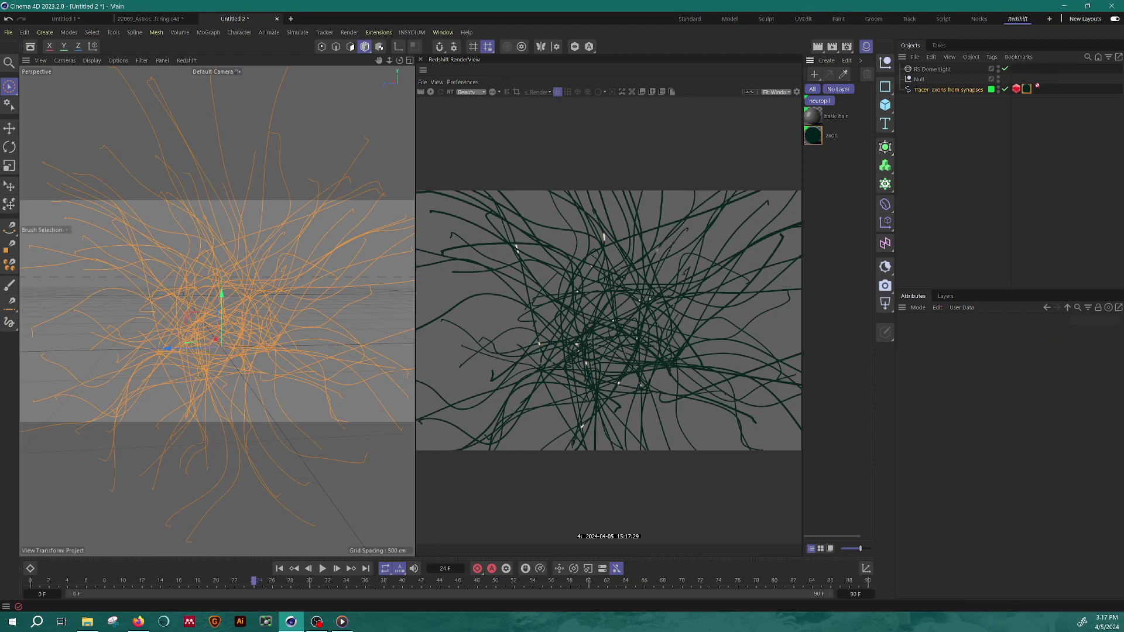
drag(1036, 86, 1028, 89)
click(433, 94)
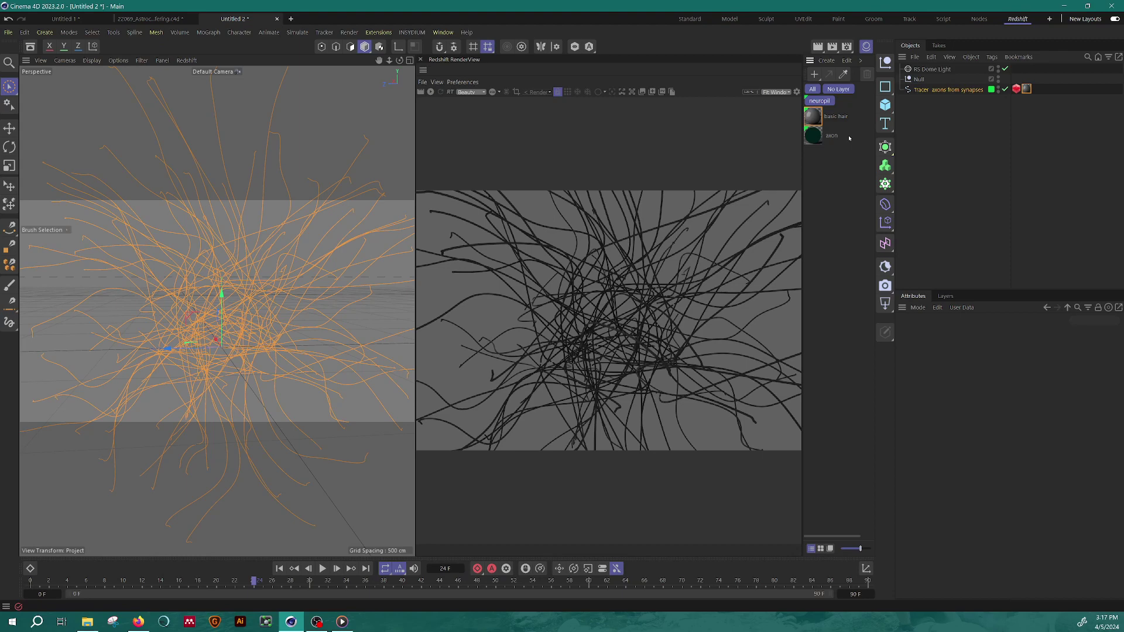
Step: Open the basic hair node graph and narrow the Node Editor so the render stays visible
double_click(813, 117)
drag(813, 109, 396, 112)
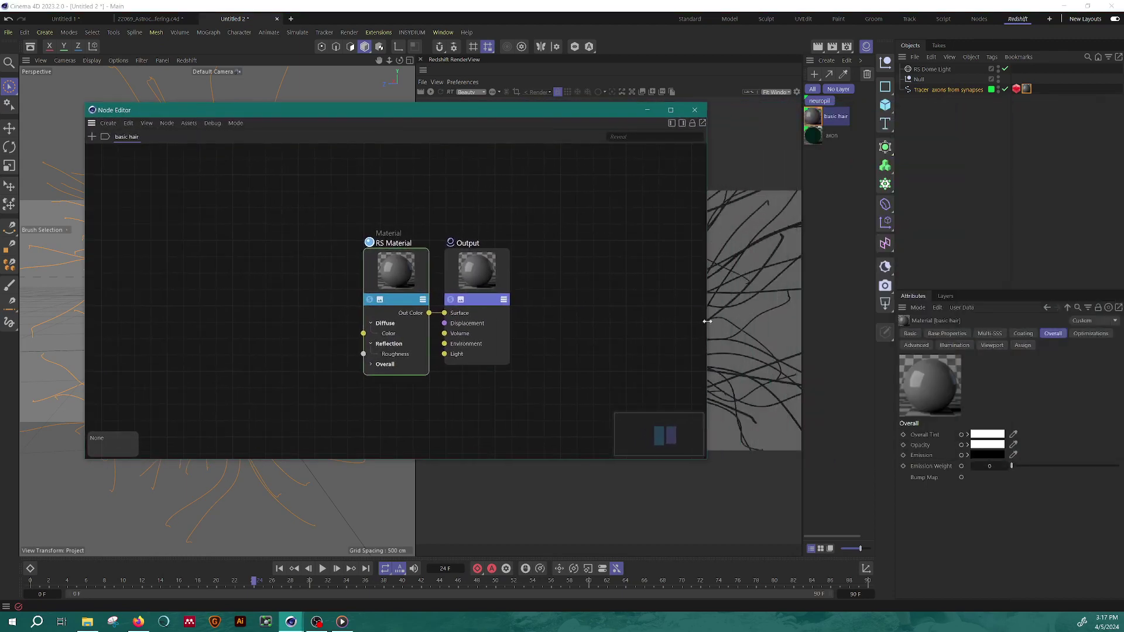
drag(707, 322, 410, 321)
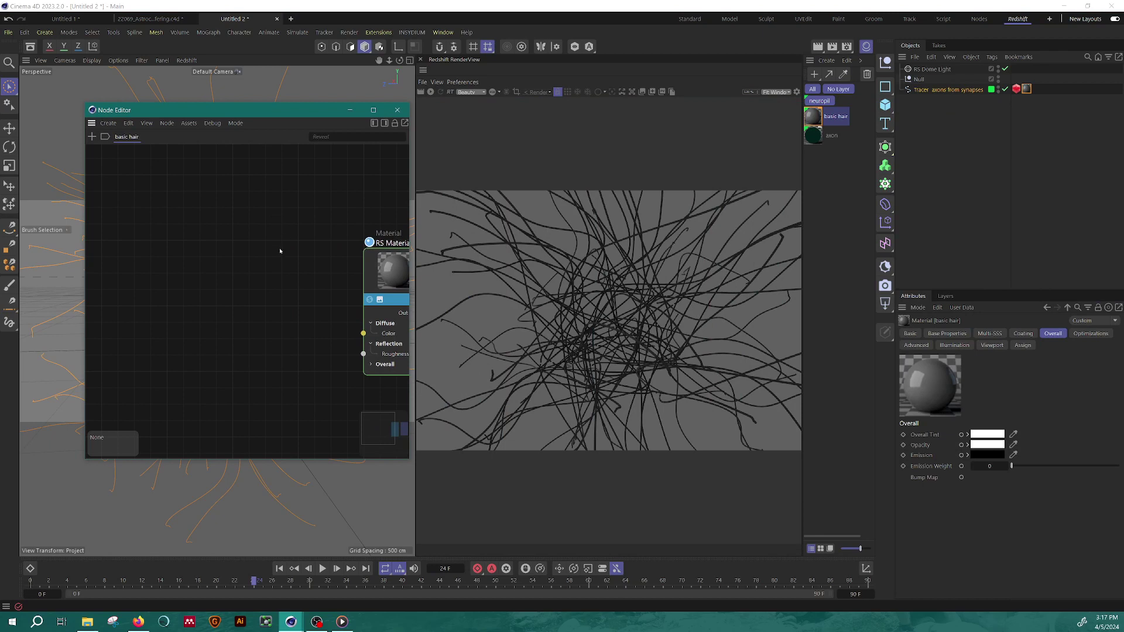
middle_drag(280, 250, 183, 271)
Step: Add Hair Position and Scalar Ramp nodes to the graph via node search
key(shift+c)
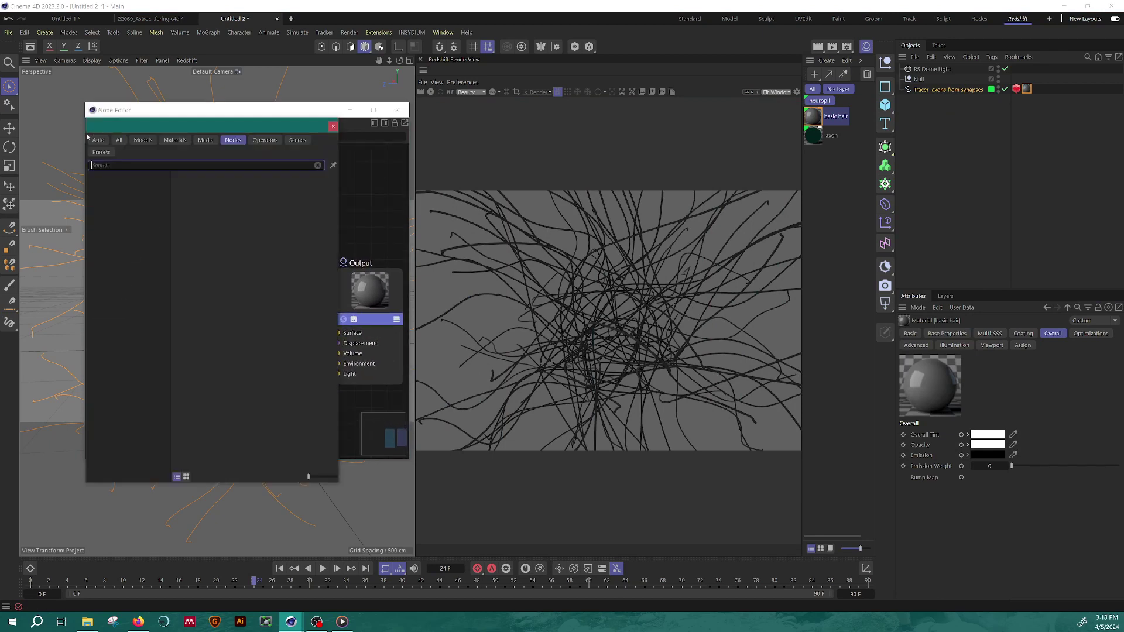
text(hair)
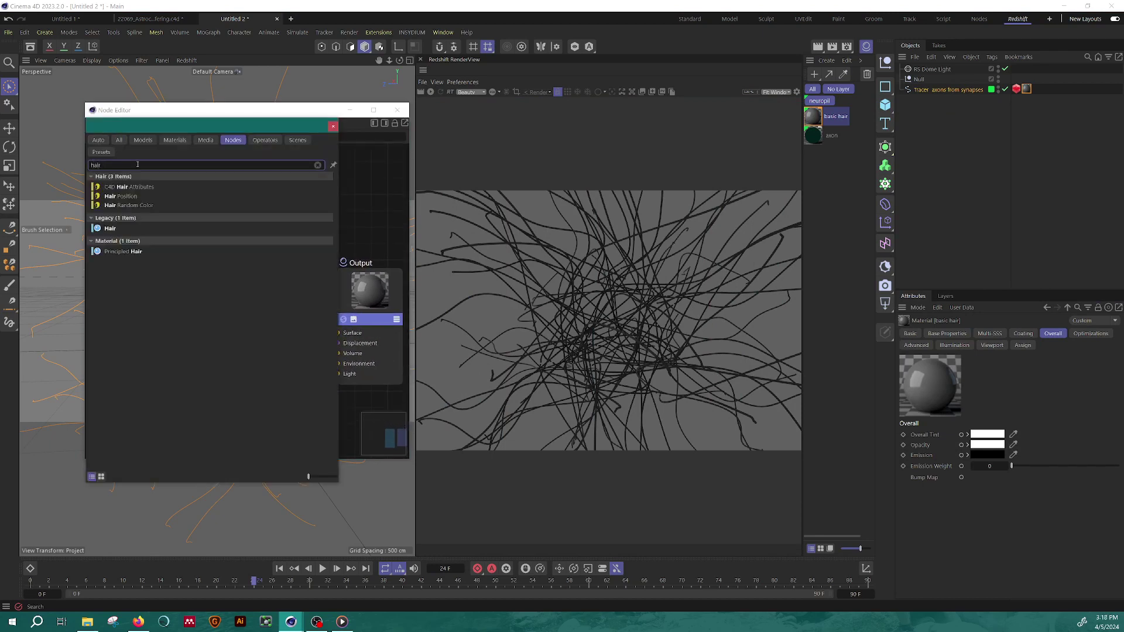
mouse_move(131, 195)
mouse_down()
mouse_move(380, 186)
mouse_move(374, 166)
mouse_move(125, 207)
mouse_move(137, 207)
mouse_up()
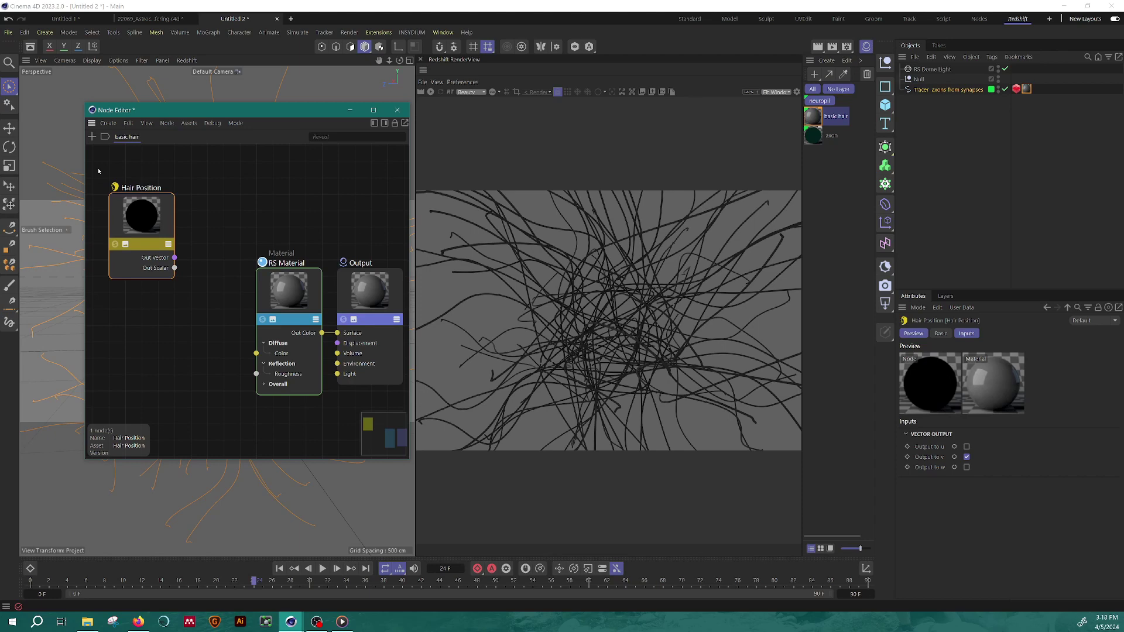
click(92, 136)
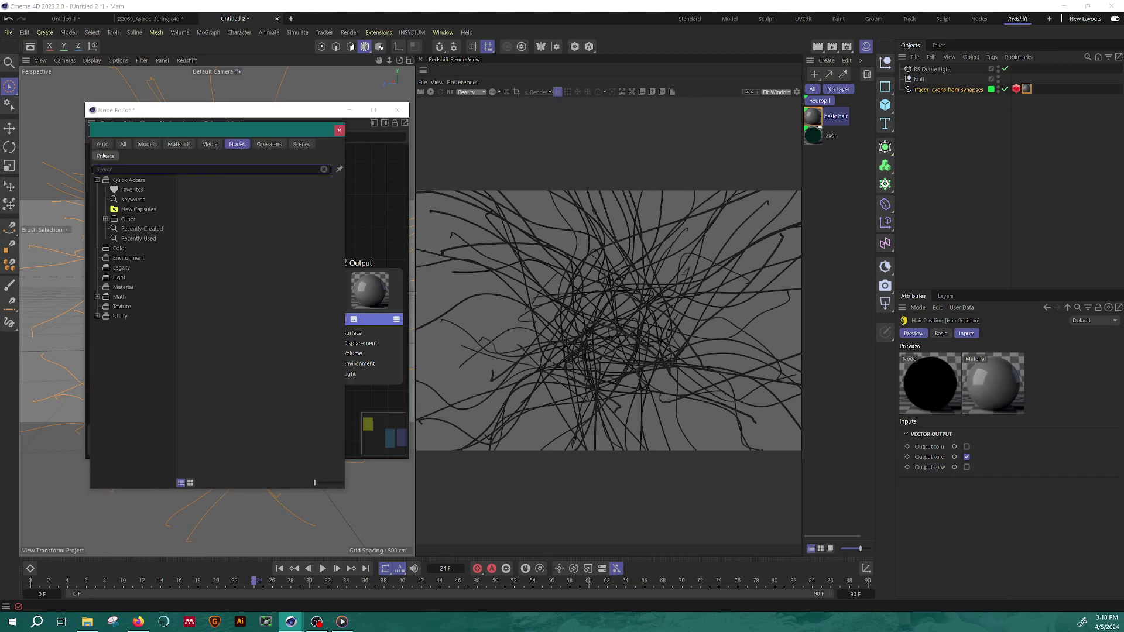
text(scala)
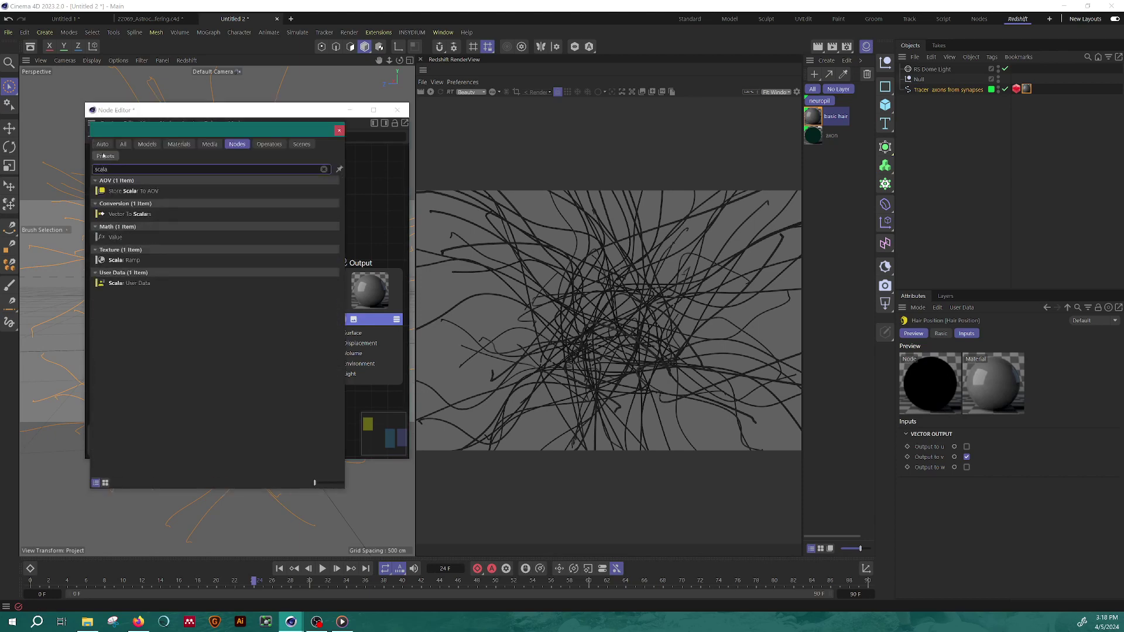
double_click(124, 260)
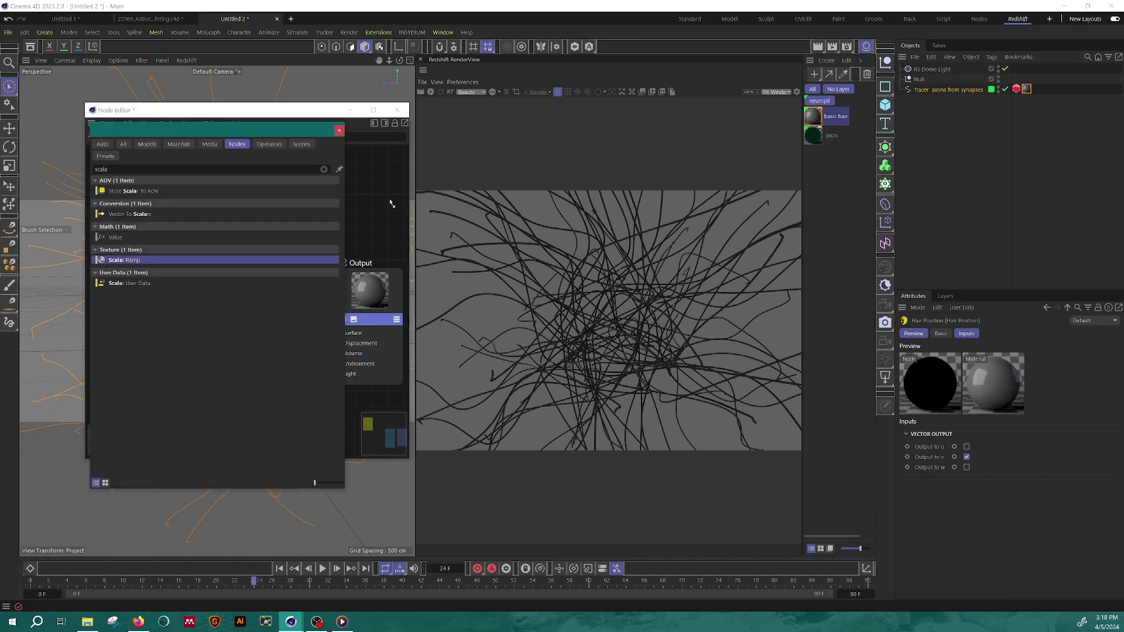
click(339, 131)
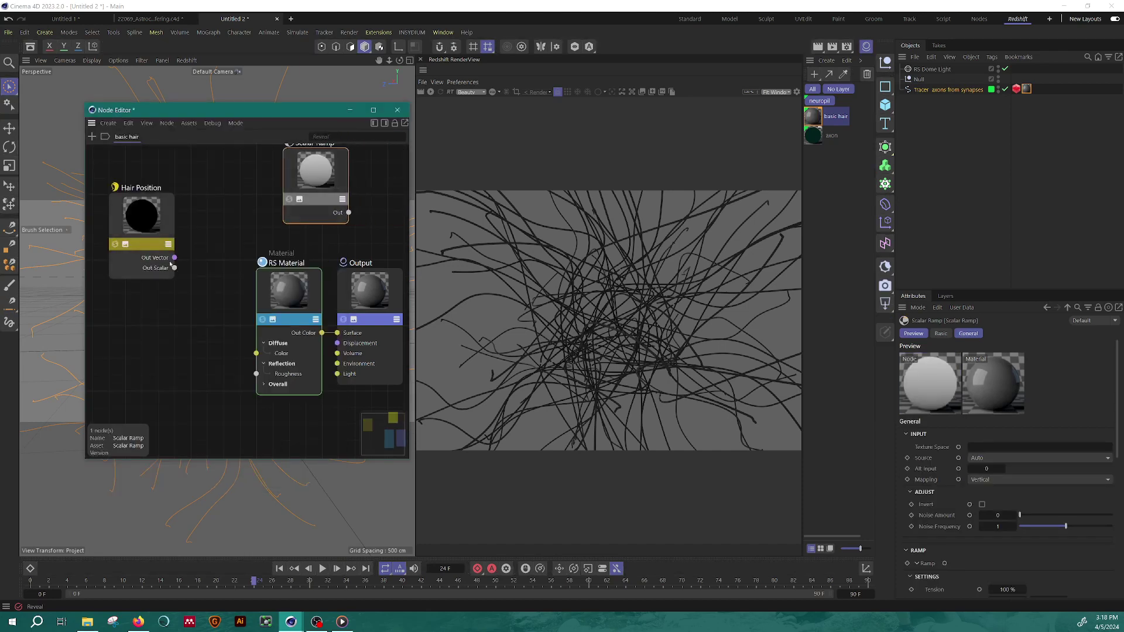
Step: Wire Hair Position's Out Scalar into diffuse Color and start the live RenderView
drag(175, 267, 255, 353)
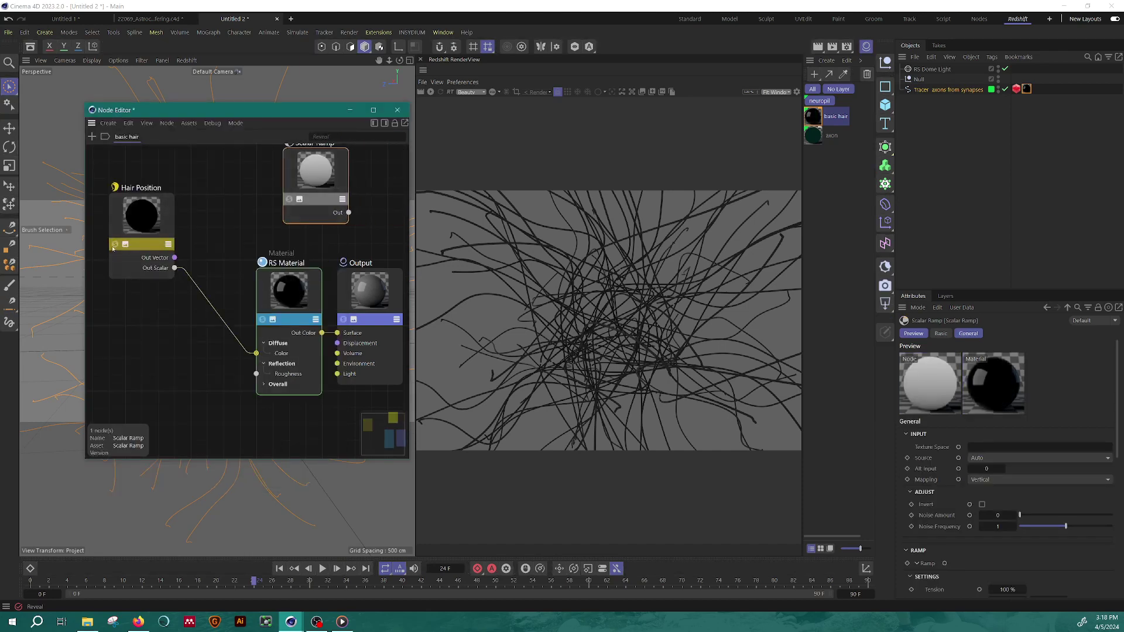
click(431, 92)
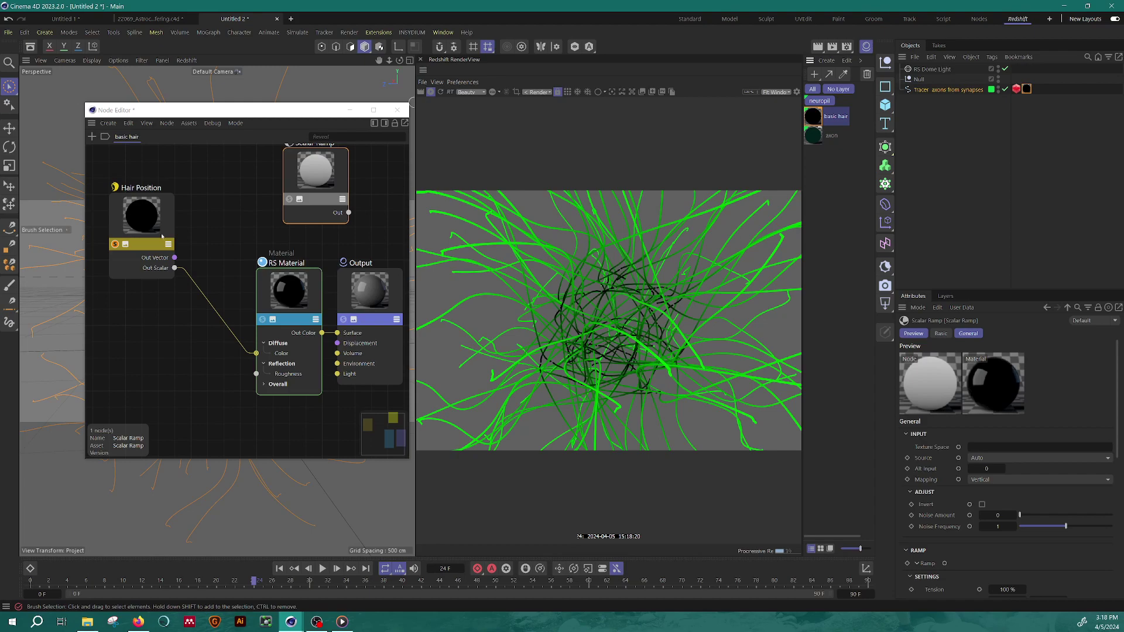
drag(165, 217, 154, 244)
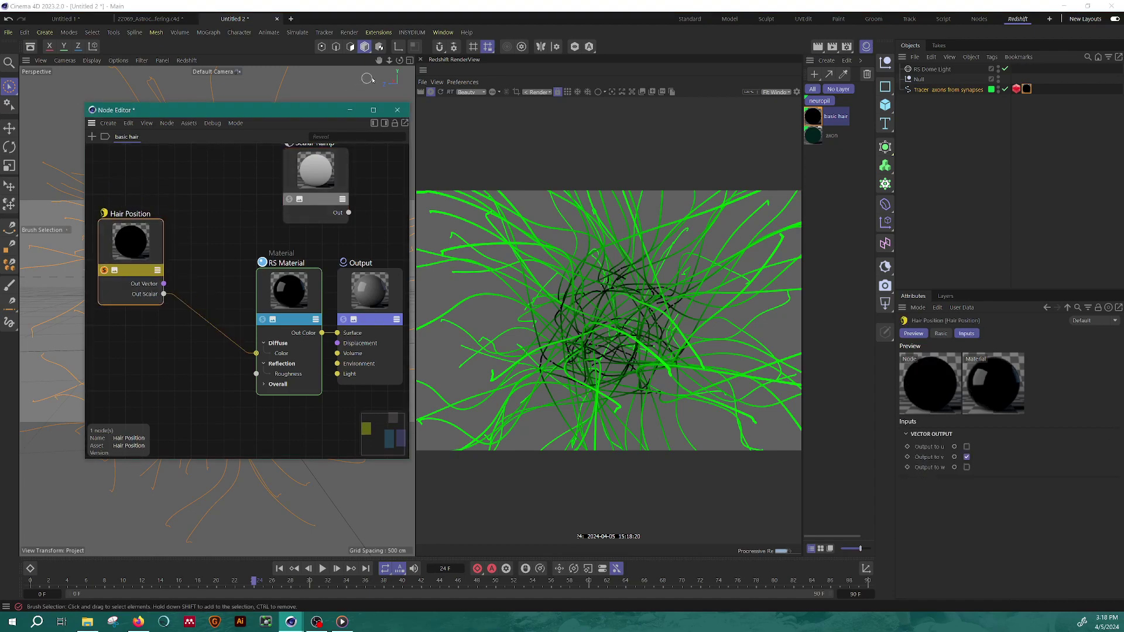
mouse_move(399, 60)
mouse_down()
mouse_move(377, 303)
mouse_move(419, 328)
mouse_move(530, 318)
mouse_up()
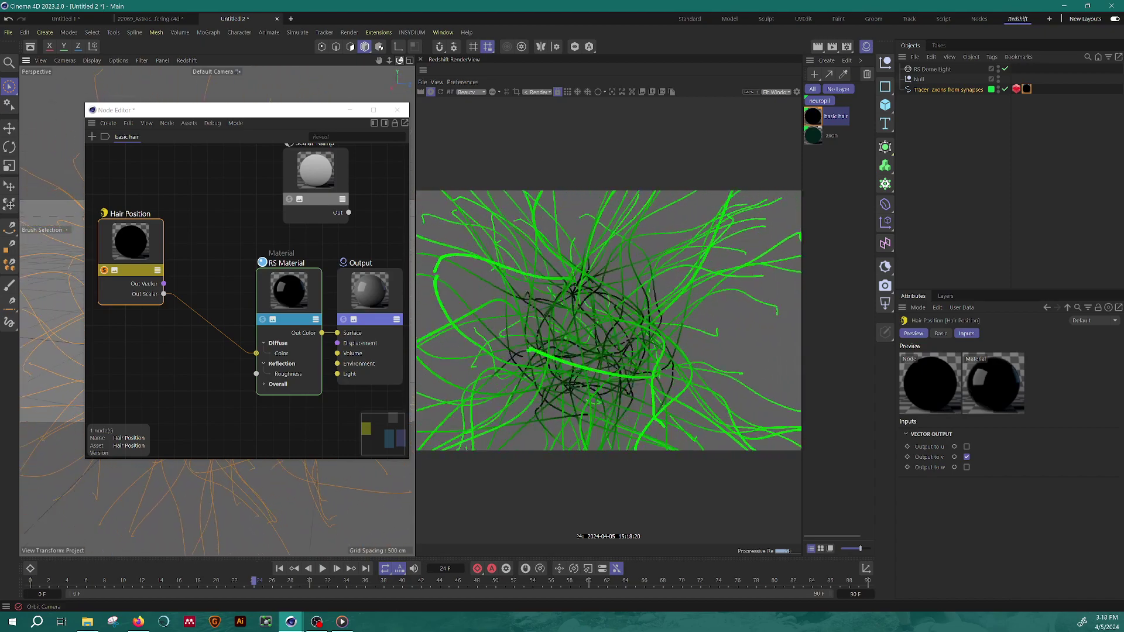
Step: Plug Out Scalar into the Scalar Ramp's Alt Input and feed the ramp output into diffuse Color
drag(163, 294, 319, 186)
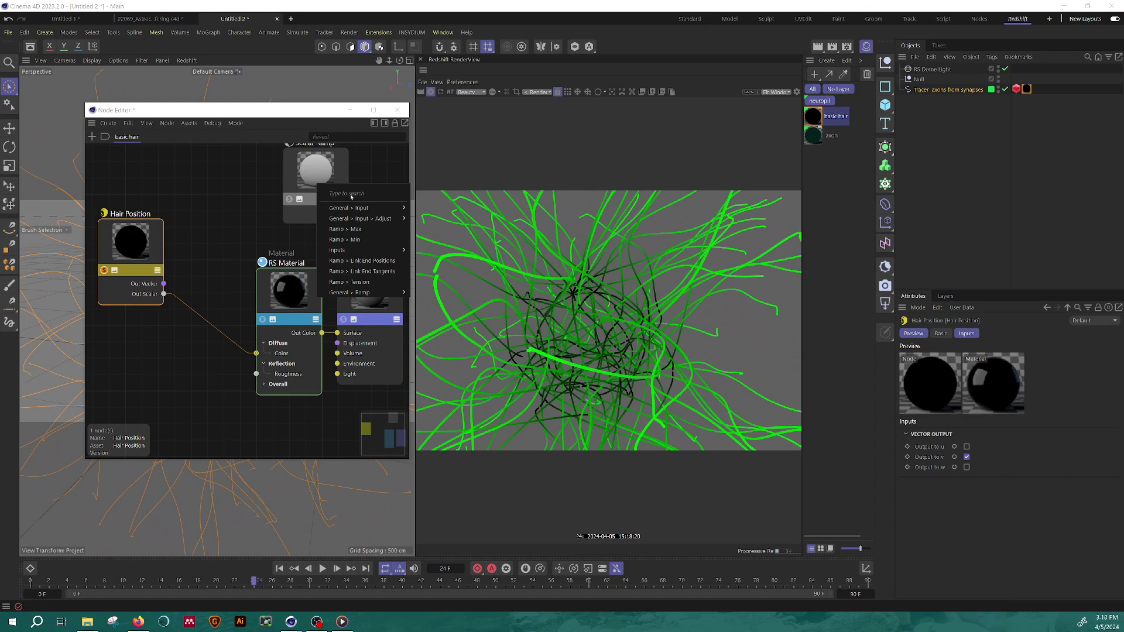
key(Down)
key(Right)
key(Down)
key(Return)
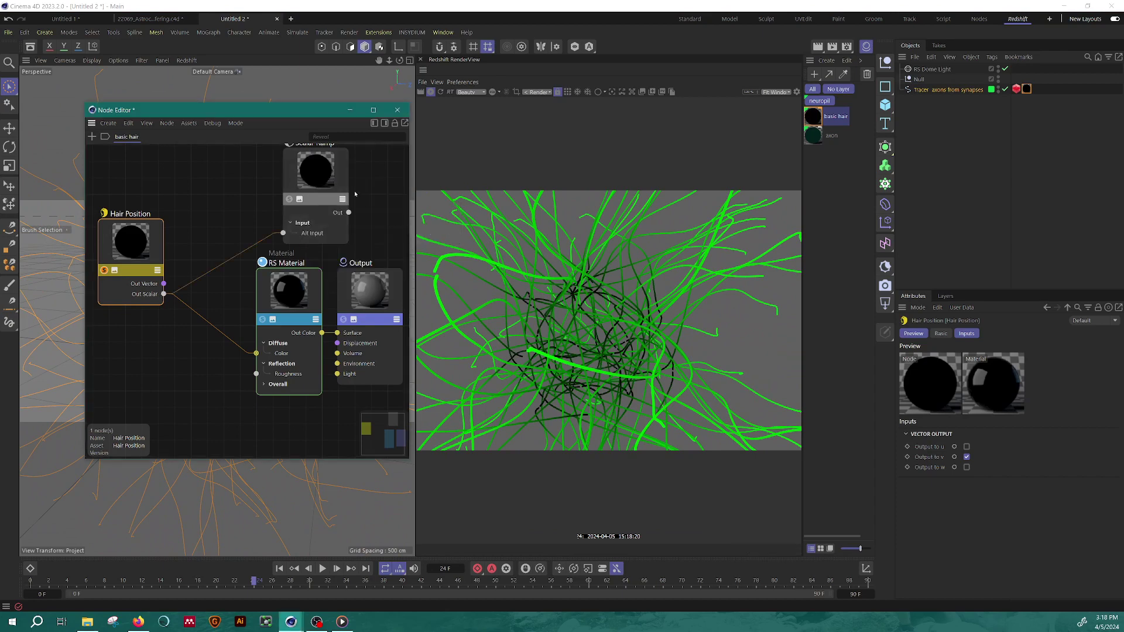
drag(342, 187, 256, 353)
drag(130, 234, 121, 213)
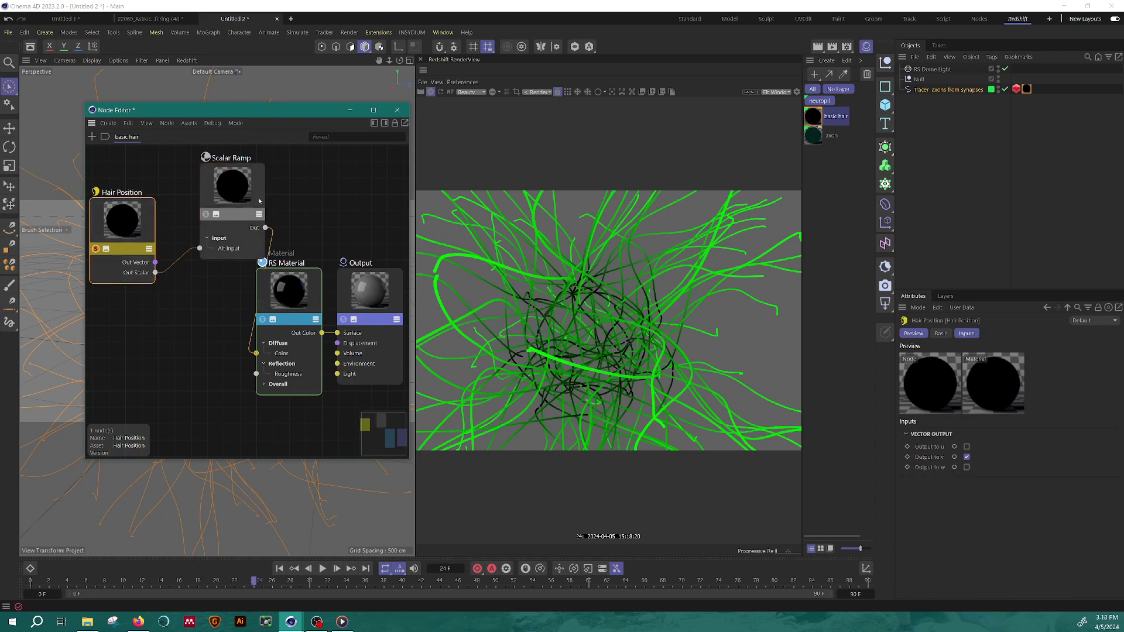
drag(260, 201, 236, 232)
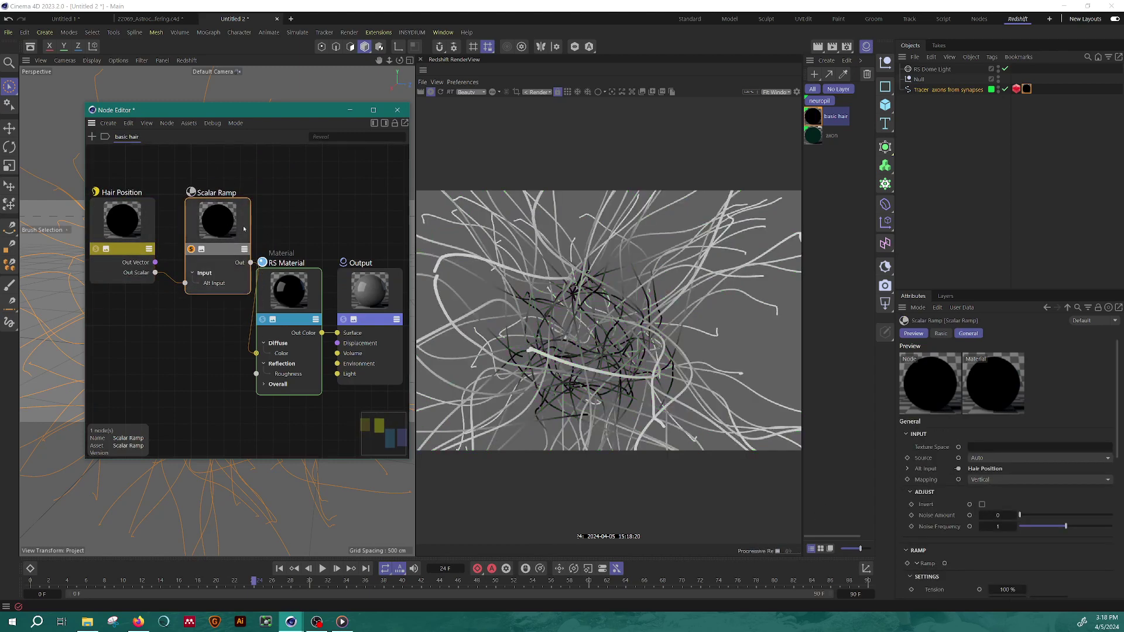
drag(244, 229, 239, 228)
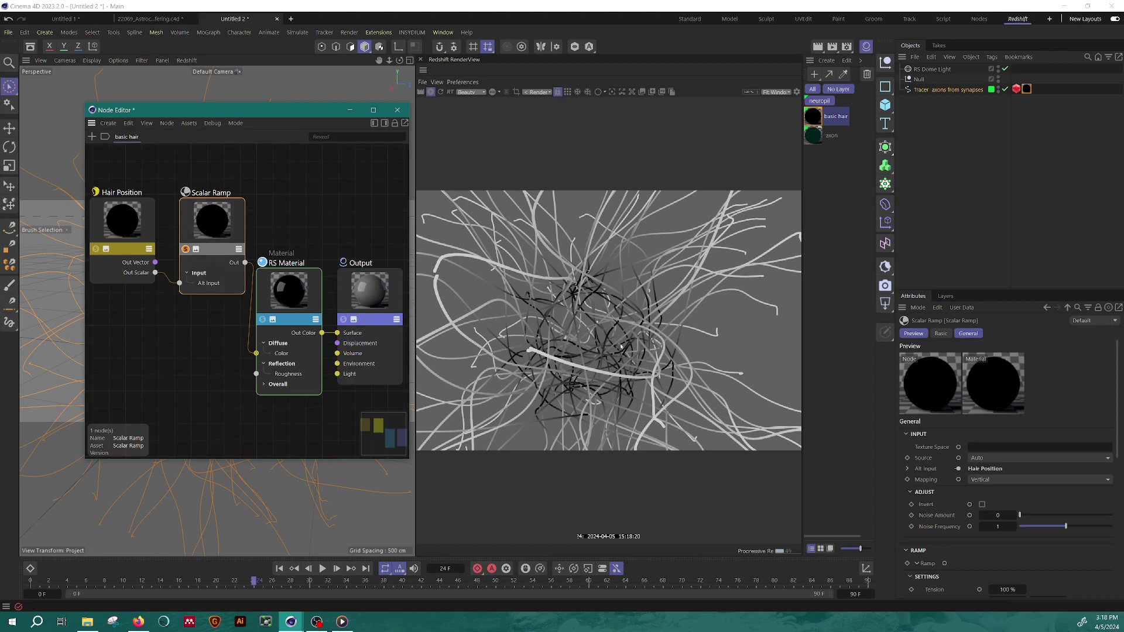
drag(1121, 436, 1121, 548)
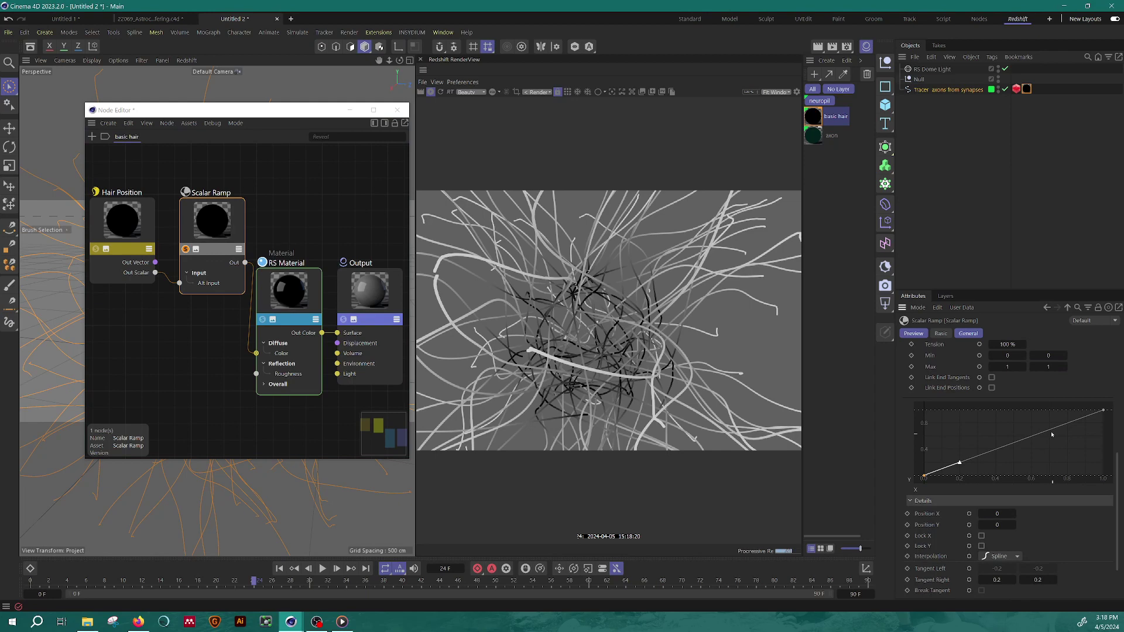
Step: Load the Gauss preset onto the Scalar Ramp curve from its Details section
click(917, 501)
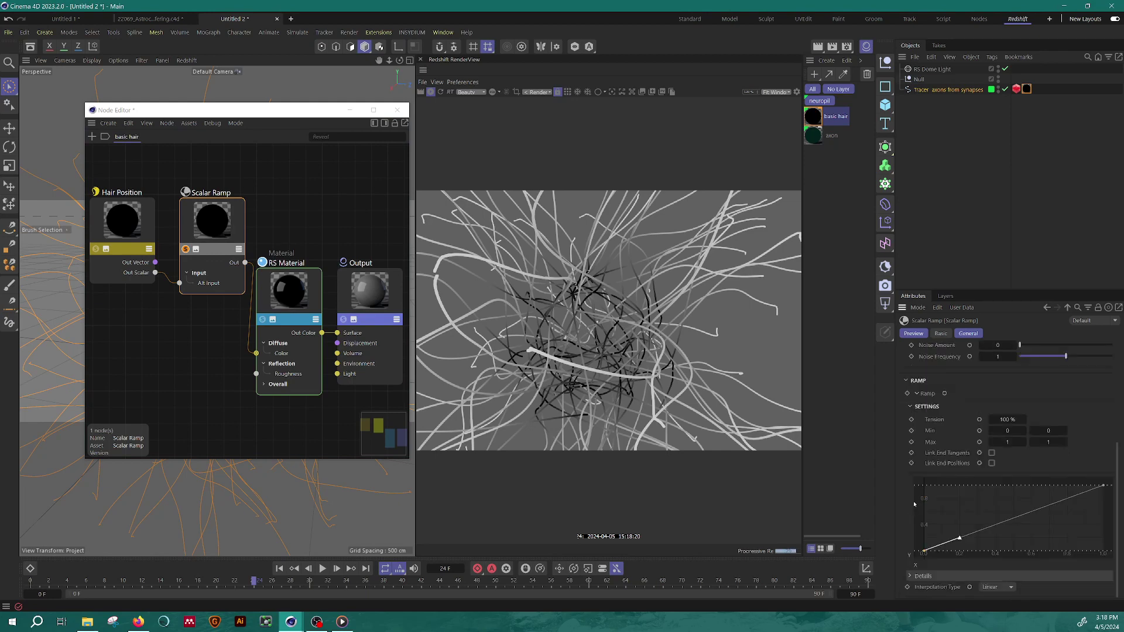
click(928, 576)
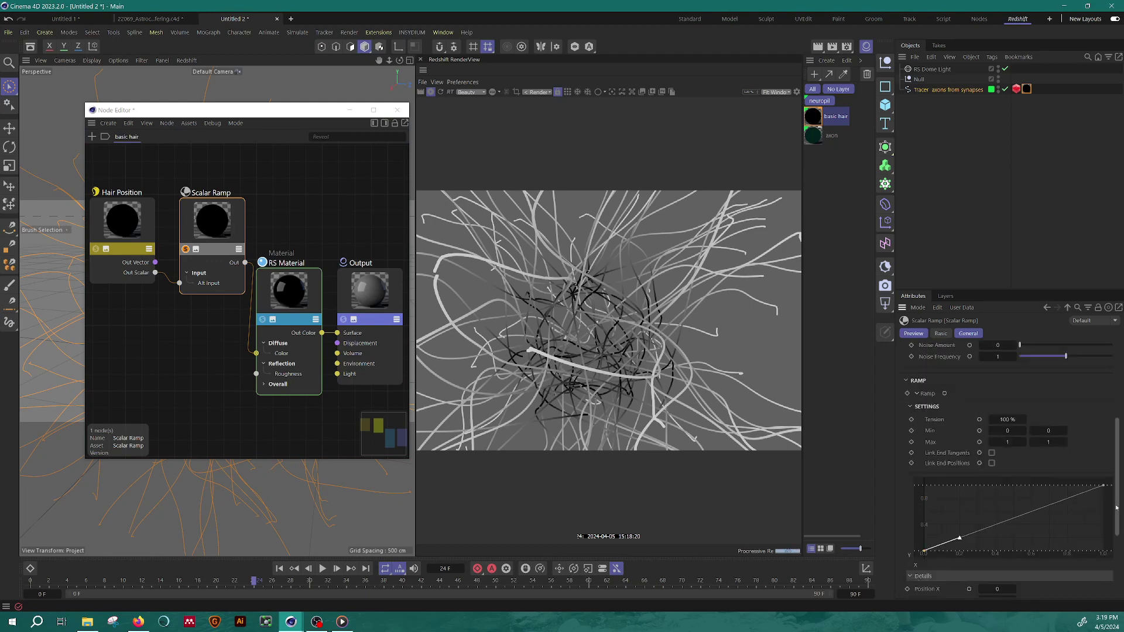
drag(1117, 507, 1117, 511)
scroll(1117, 511, down, 4)
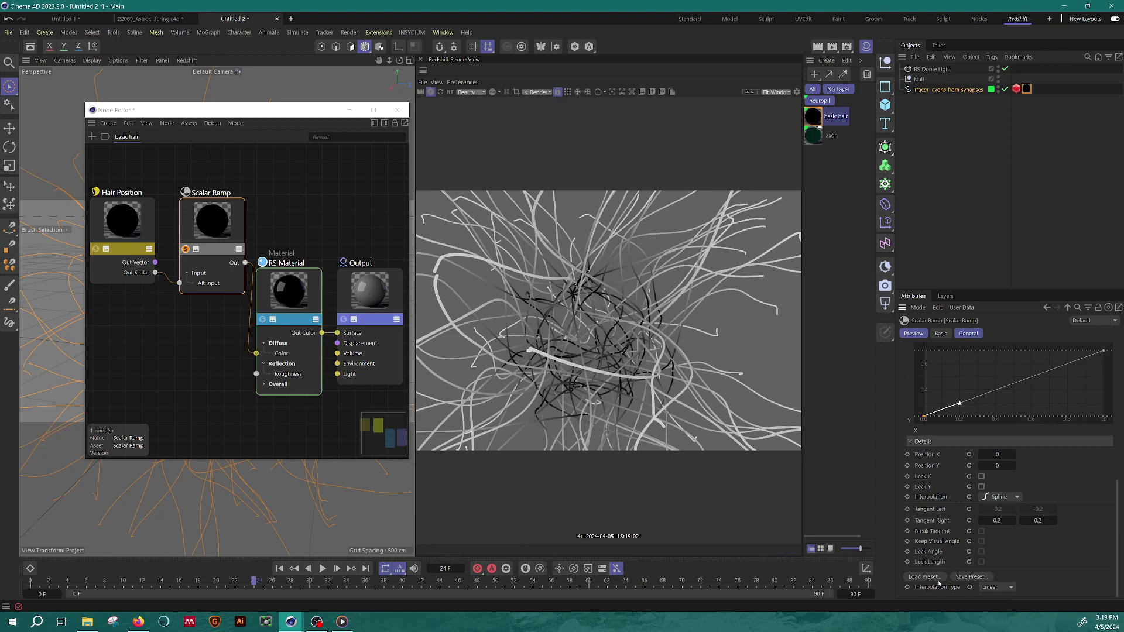
click(937, 579)
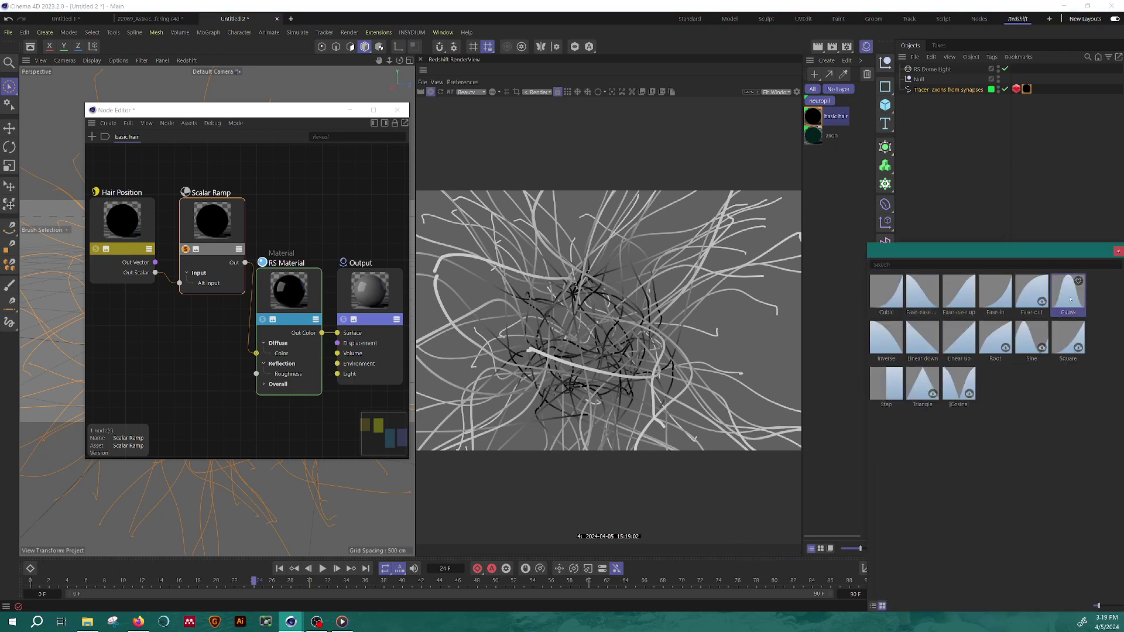
double_click(1075, 298)
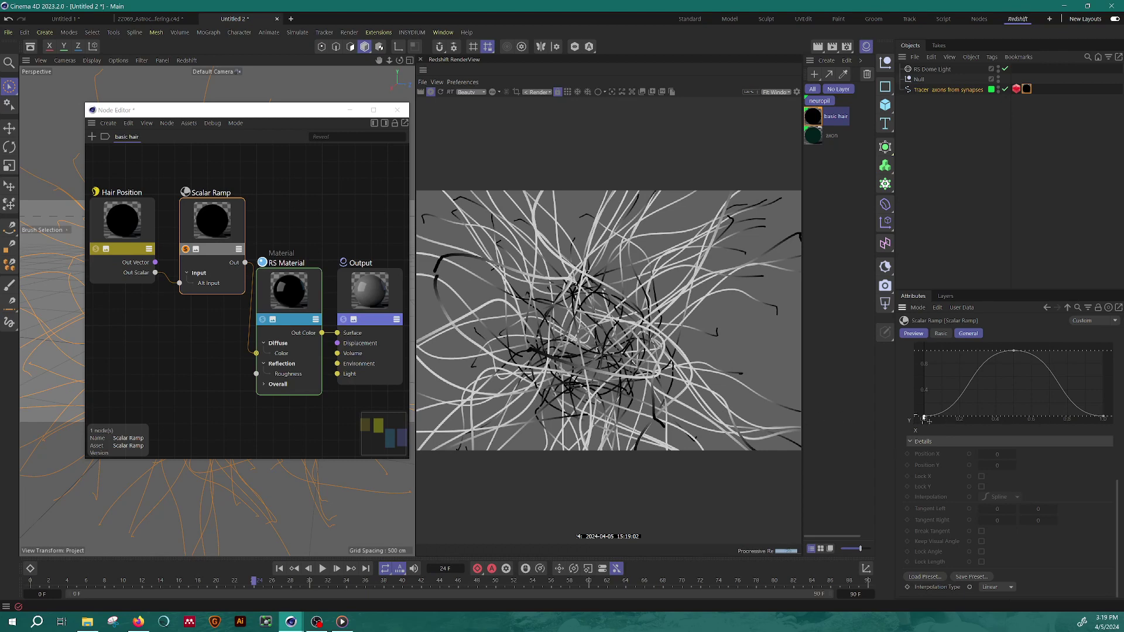
Step: Narrow the ramp peak by moving knots inward and shortening the peak's left tangent
drag(924, 417, 994, 417)
drag(1103, 417, 1007, 417)
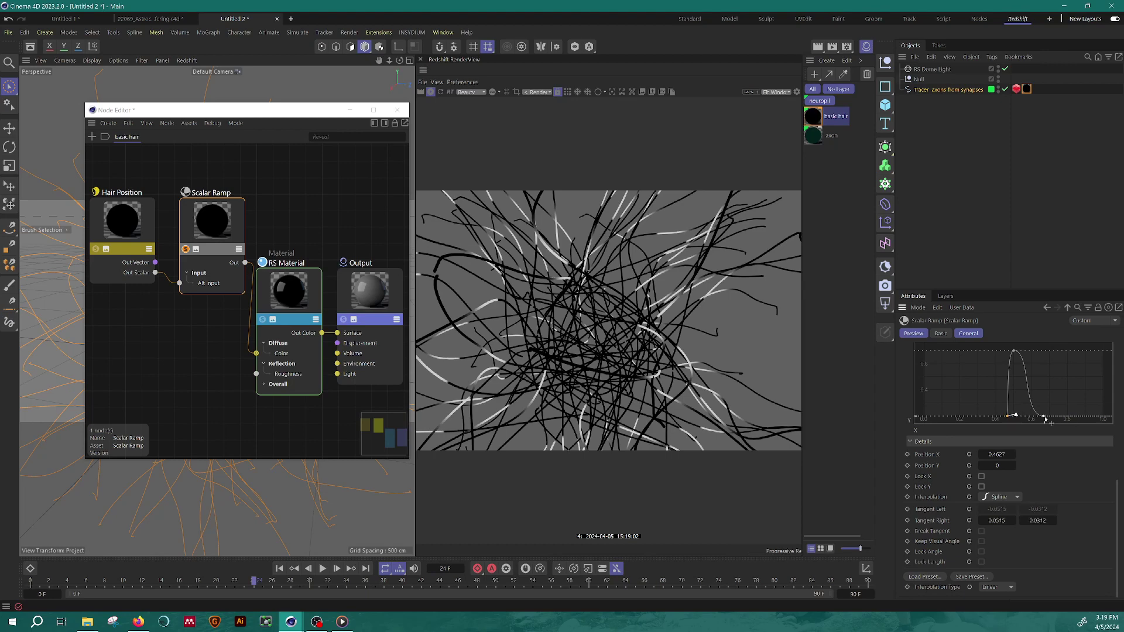
mouse_move(1016, 417)
mouse_down()
mouse_move(994, 419)
mouse_move(1032, 422)
mouse_move(1019, 421)
mouse_up()
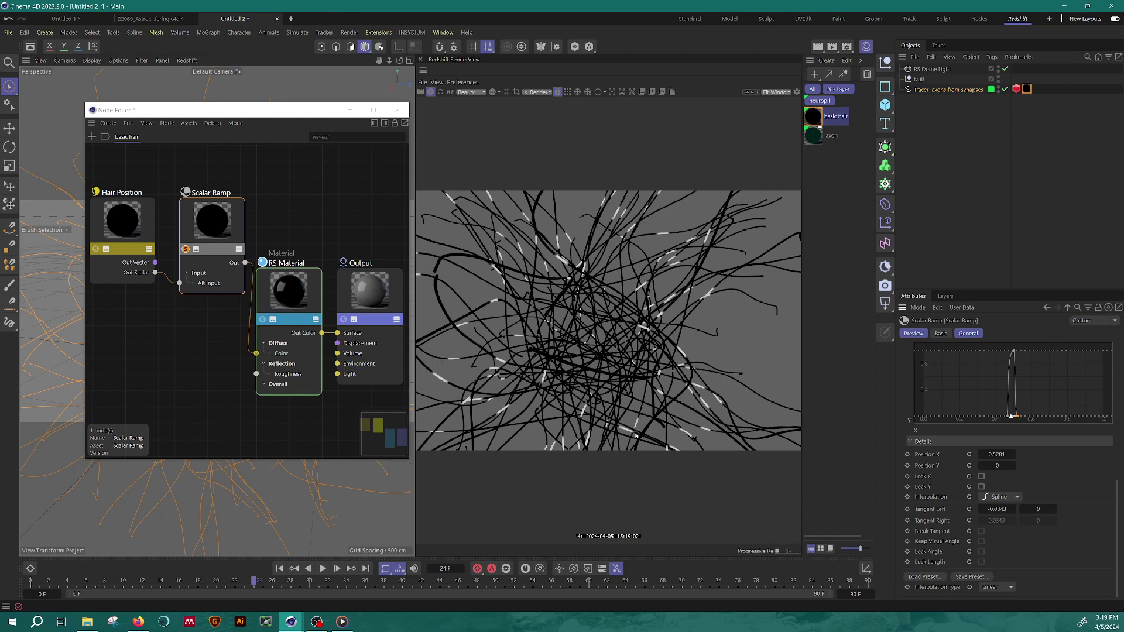
click(1006, 418)
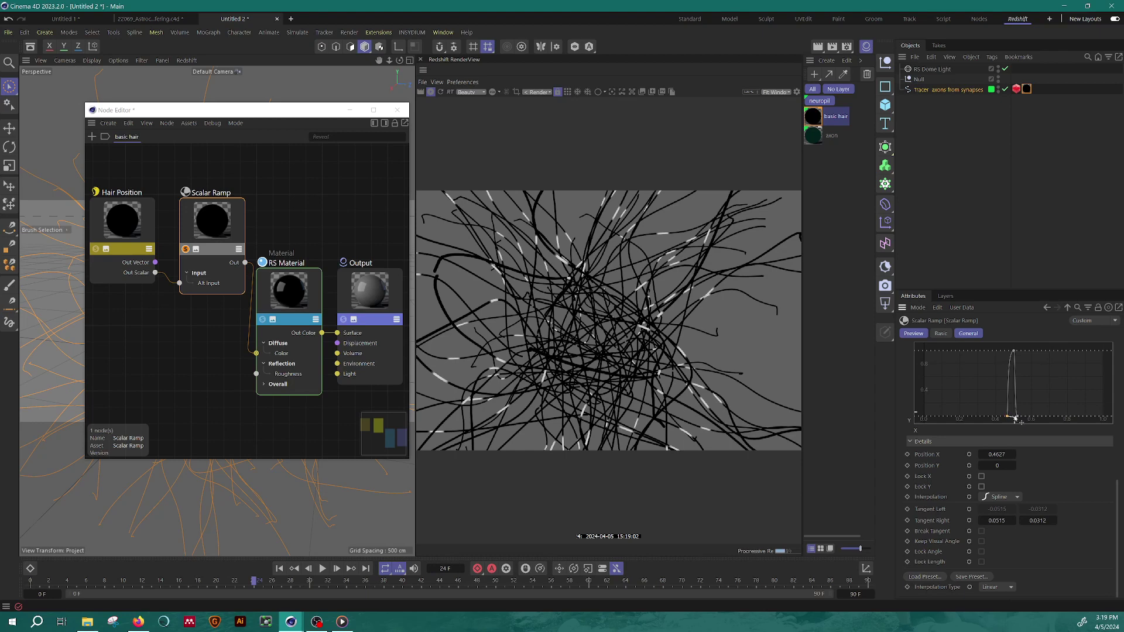
click(1008, 350)
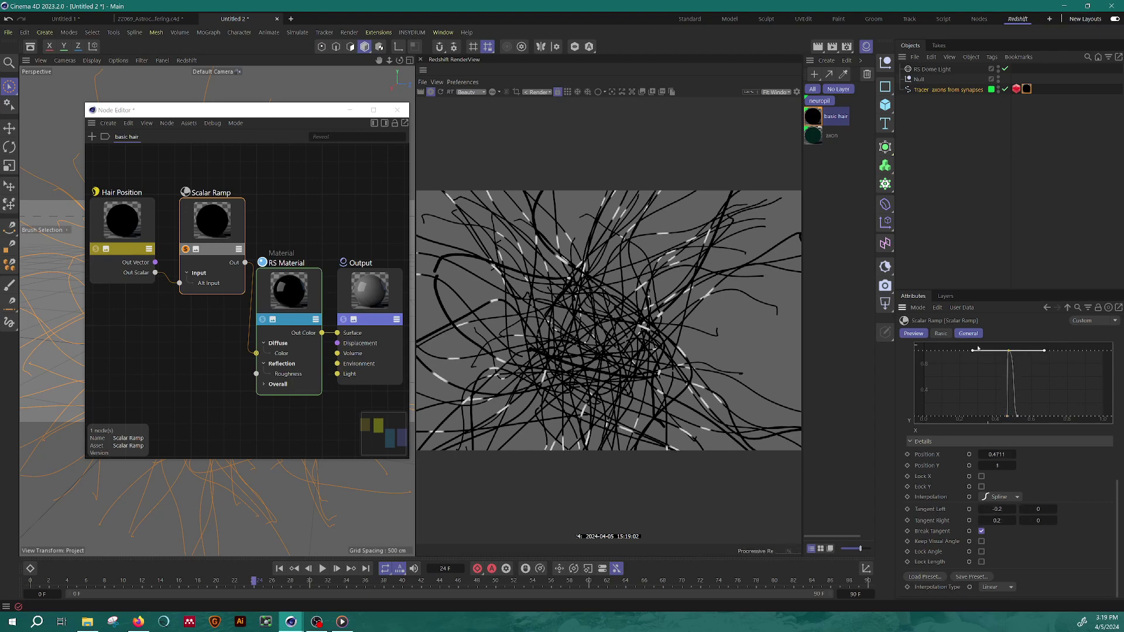
drag(973, 352, 999, 353)
scroll(1120, 513, up, 1)
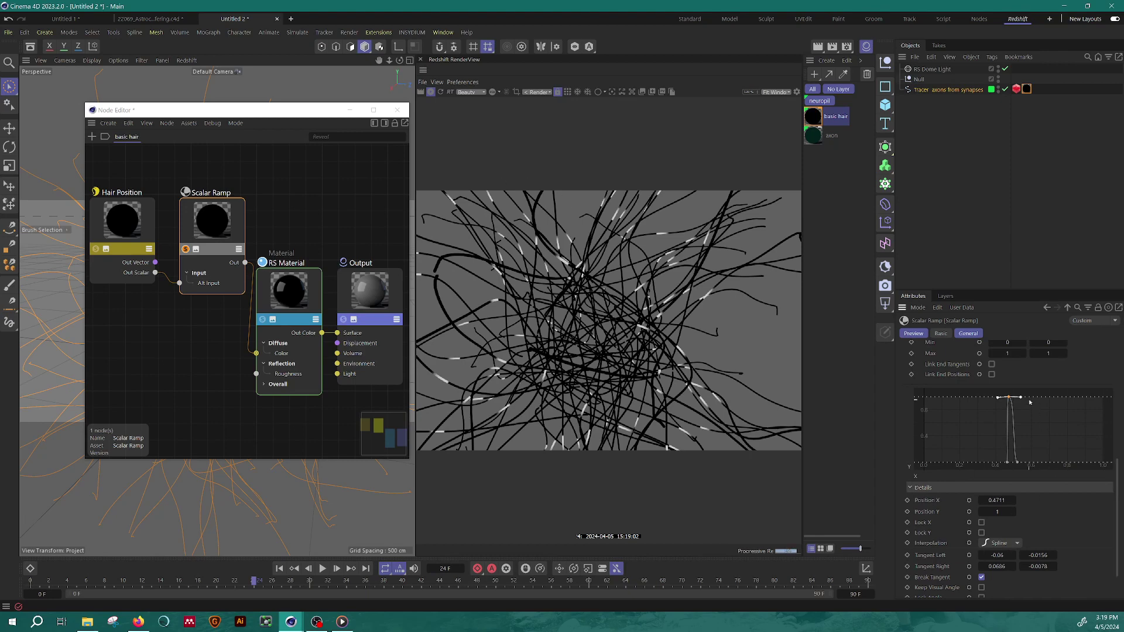
Step: Drag the ramp's peak knots left to about 0.1457, then select the two bottom knots
mouse_move(1031, 395)
mouse_down()
mouse_move(997, 466)
mouse_move(963, 466)
mouse_up()
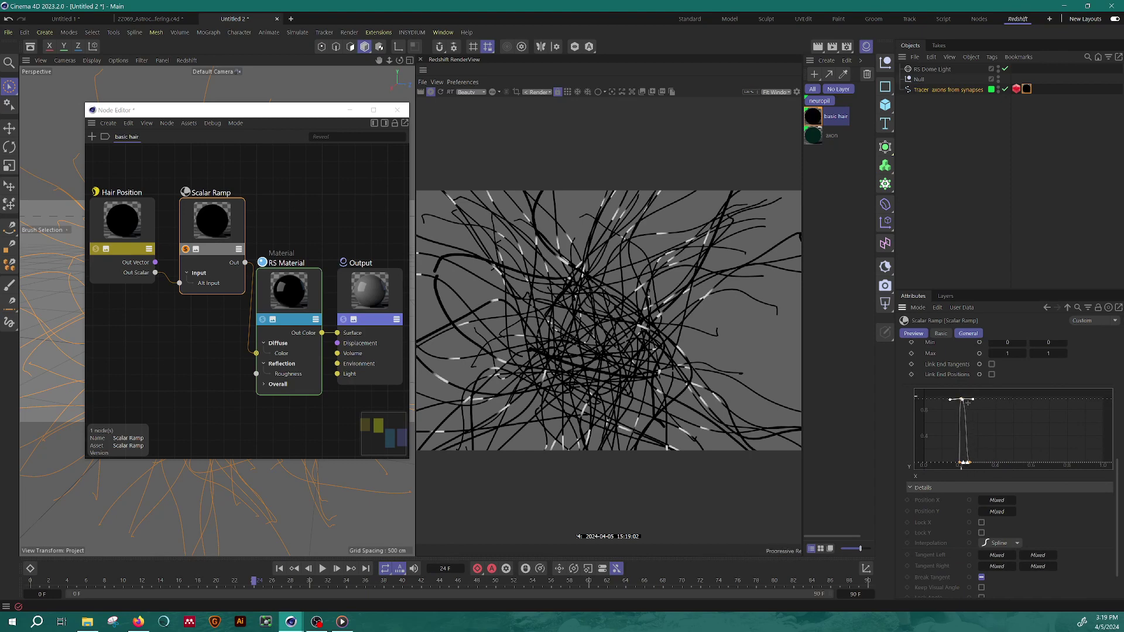
click(998, 449)
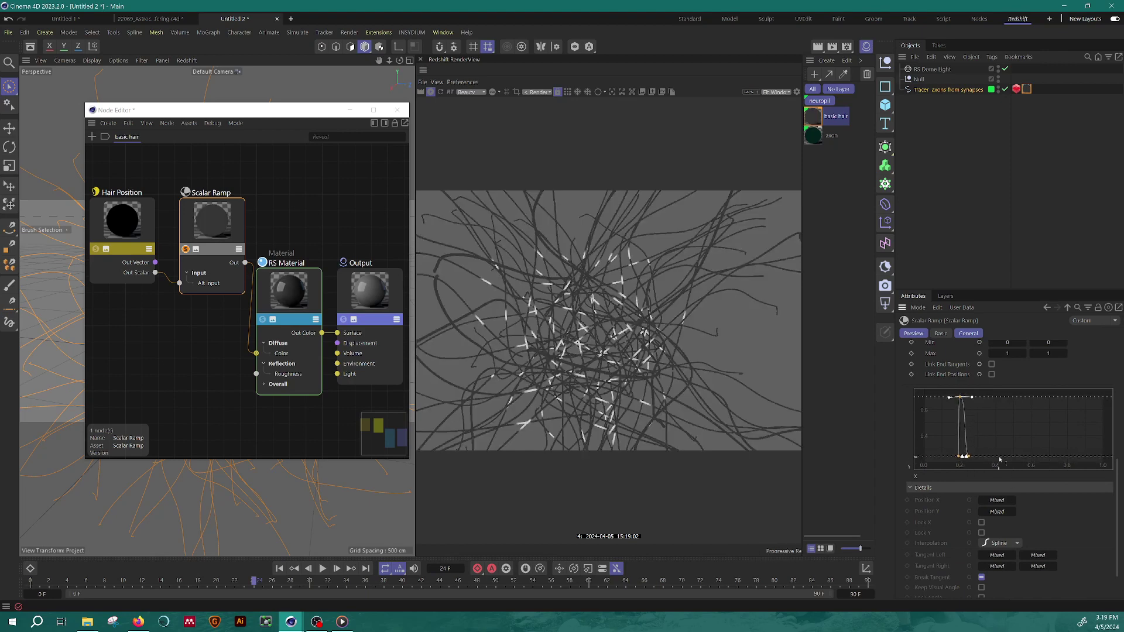
drag(998, 450, 955, 462)
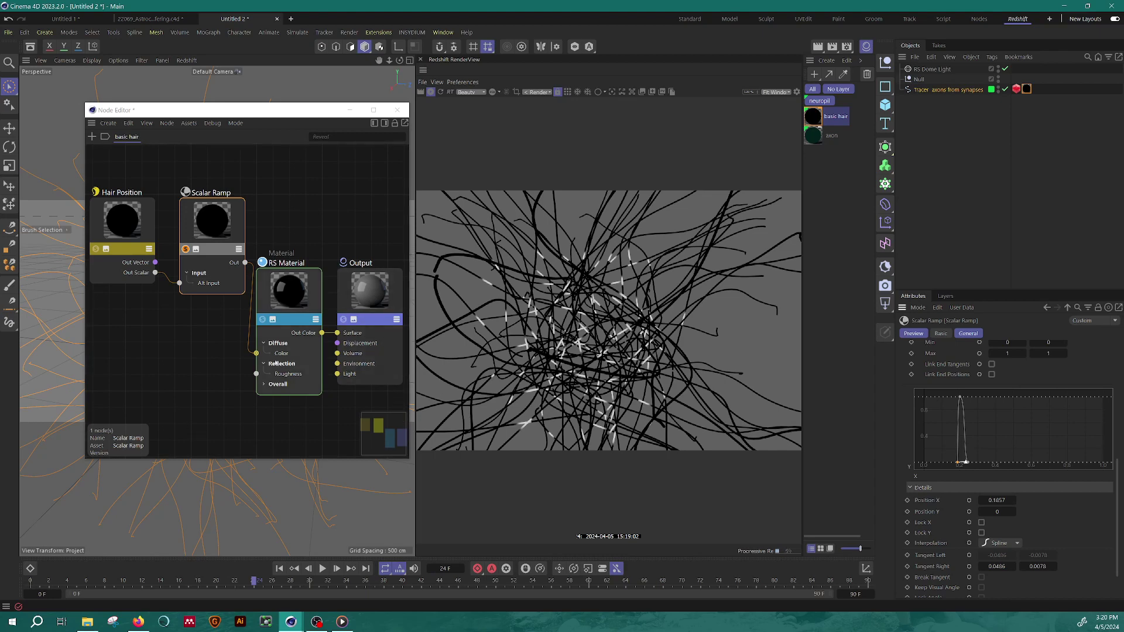
Step: Search 'hair' in the node browser and add a Hair Random Color node
key(Tab)
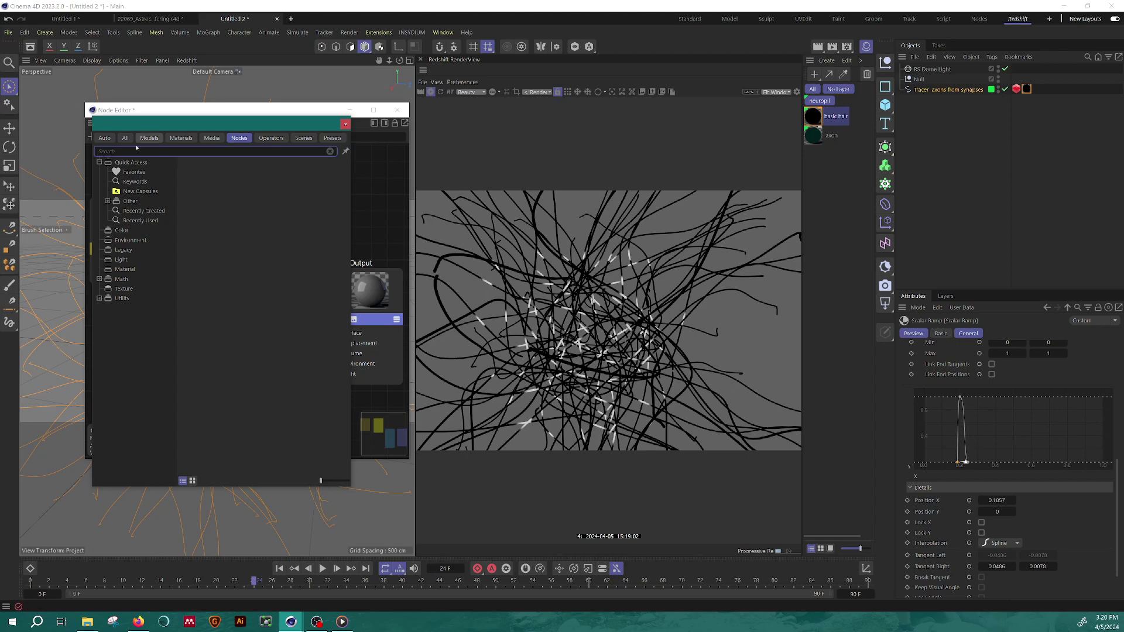
drag(146, 125, 123, 105)
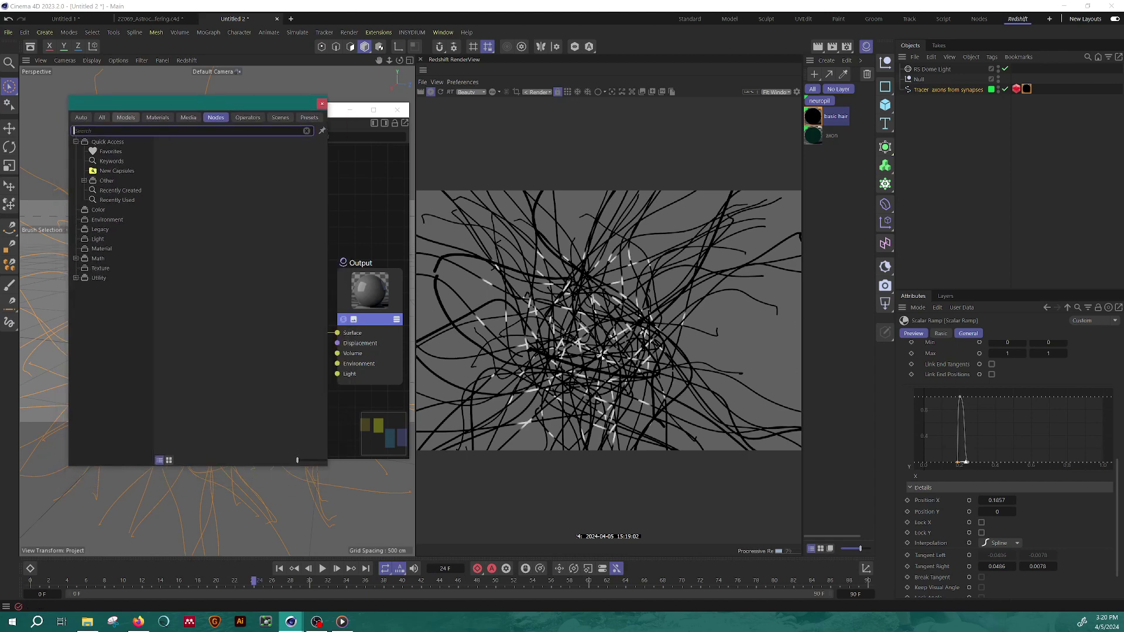
drag(172, 103, 153, 82)
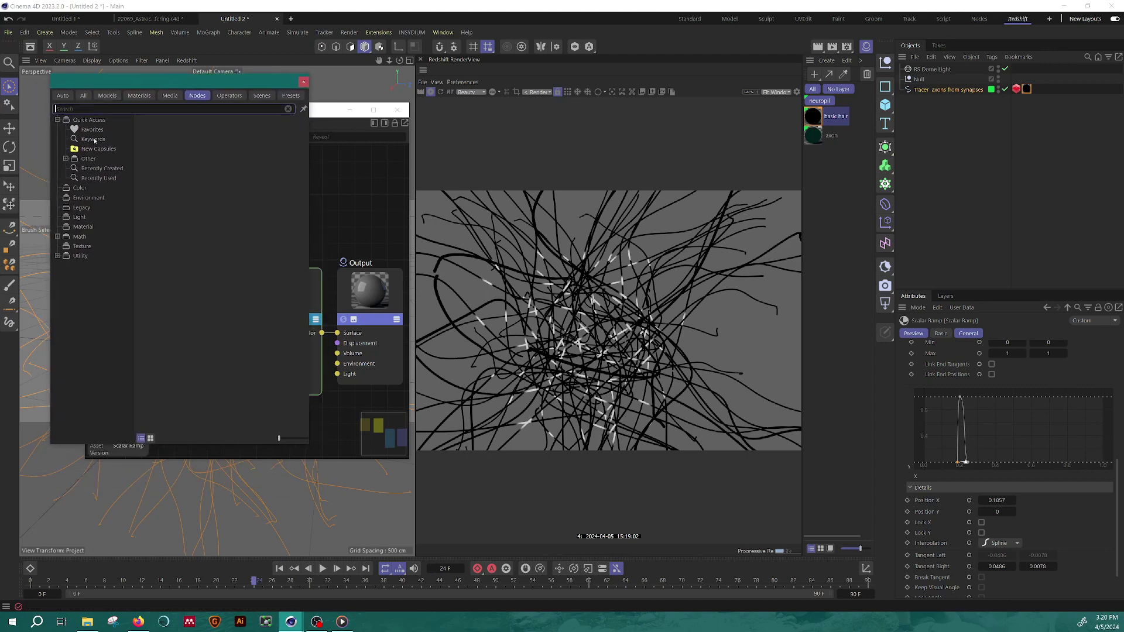
text(hair)
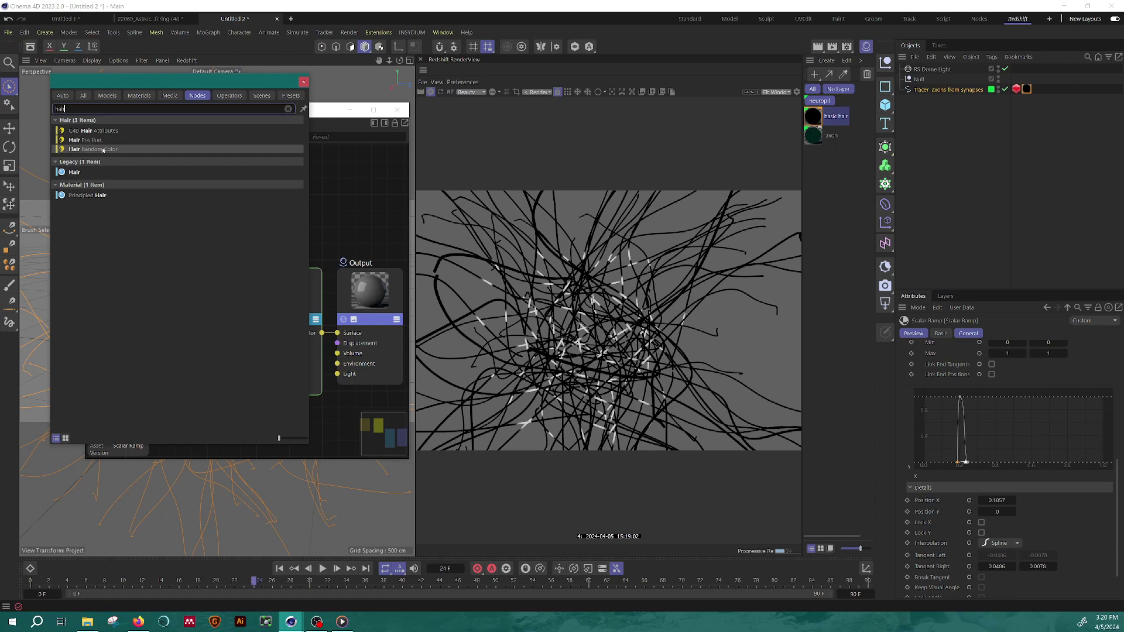
double_click(93, 148)
click(303, 81)
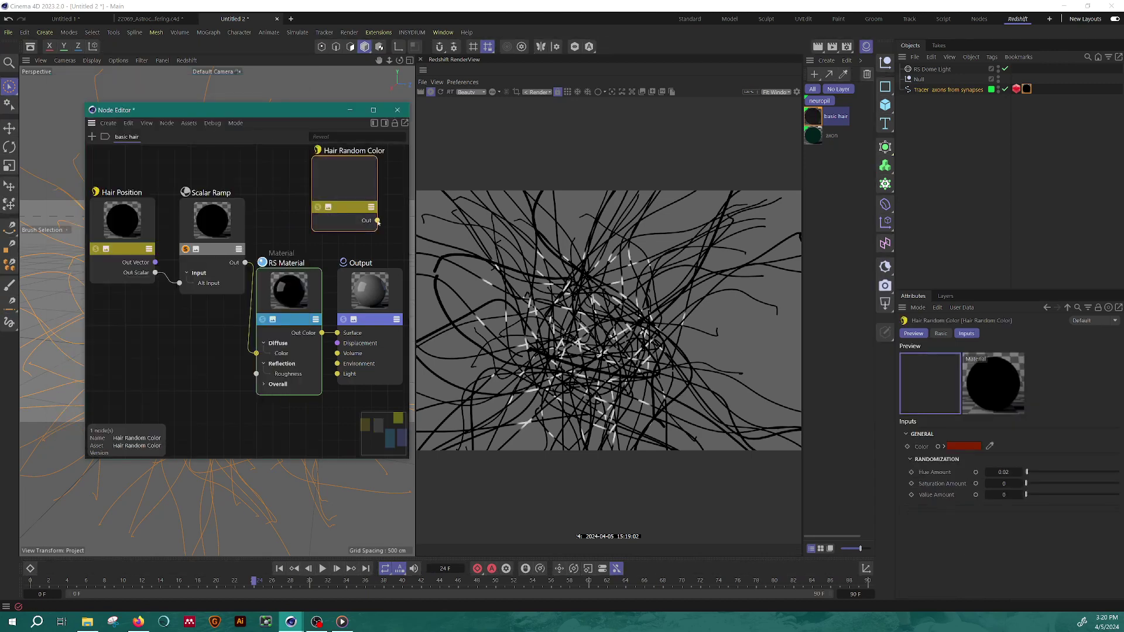
Step: Give Hair Random Color a white base colour and set its Hue Amount to 0
drag(352, 202, 257, 353)
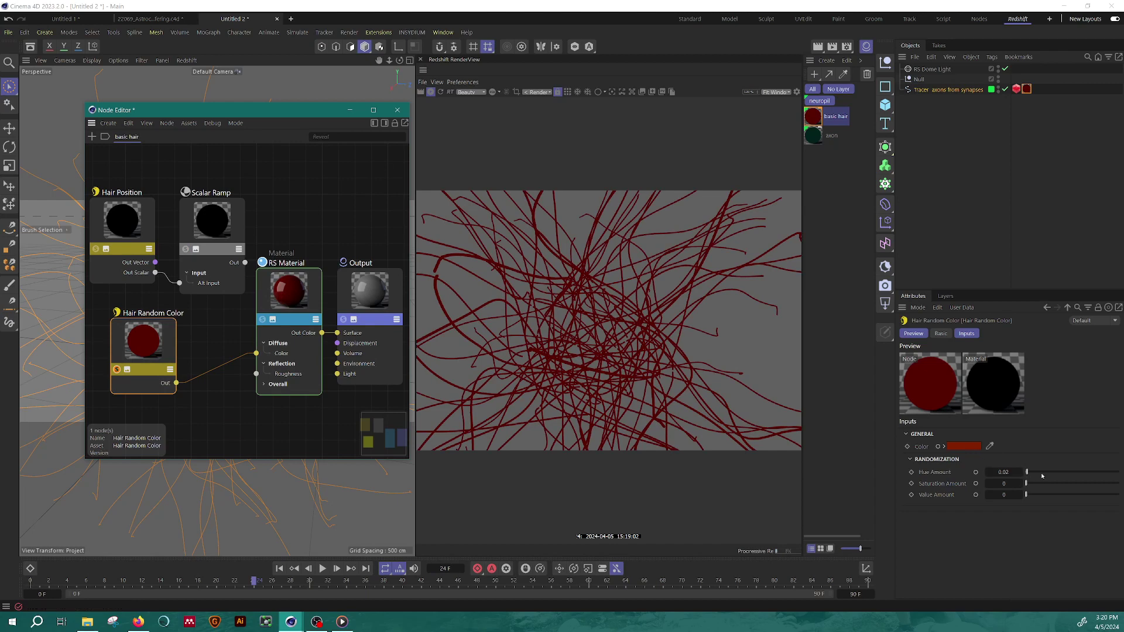
click(976, 448)
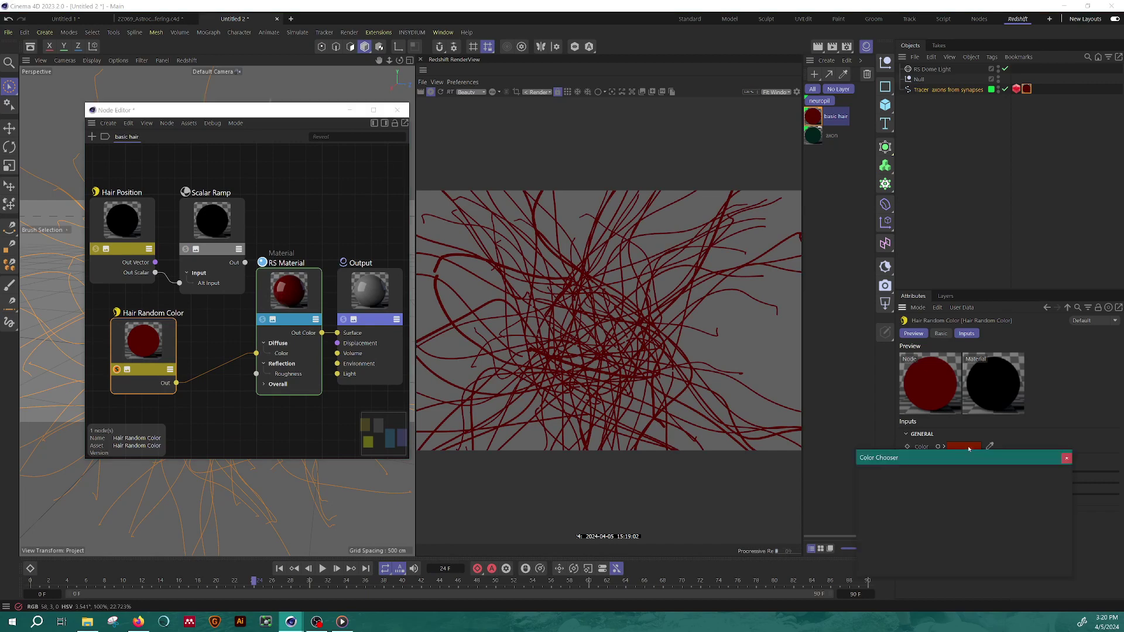
drag(894, 507, 861, 490)
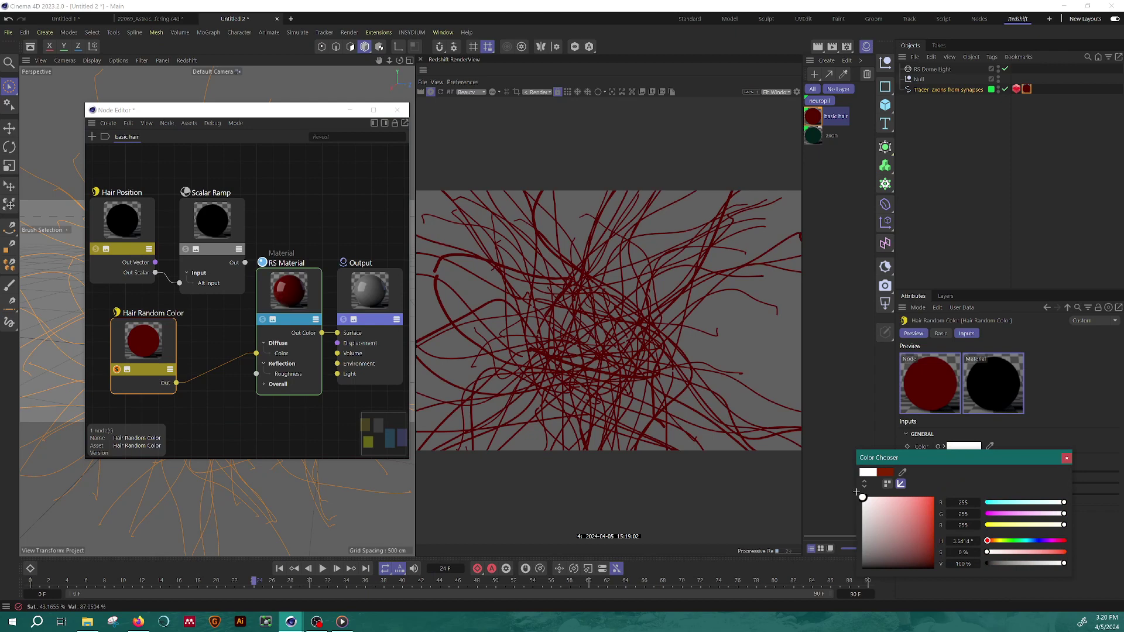
click(1065, 459)
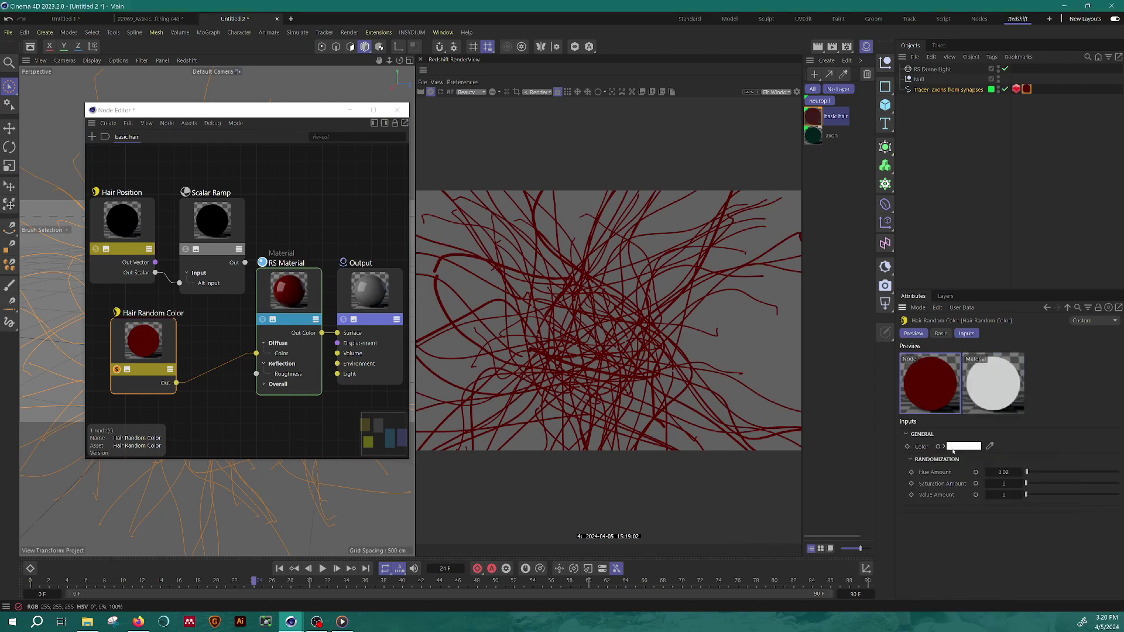
drag(1027, 472, 1118, 494)
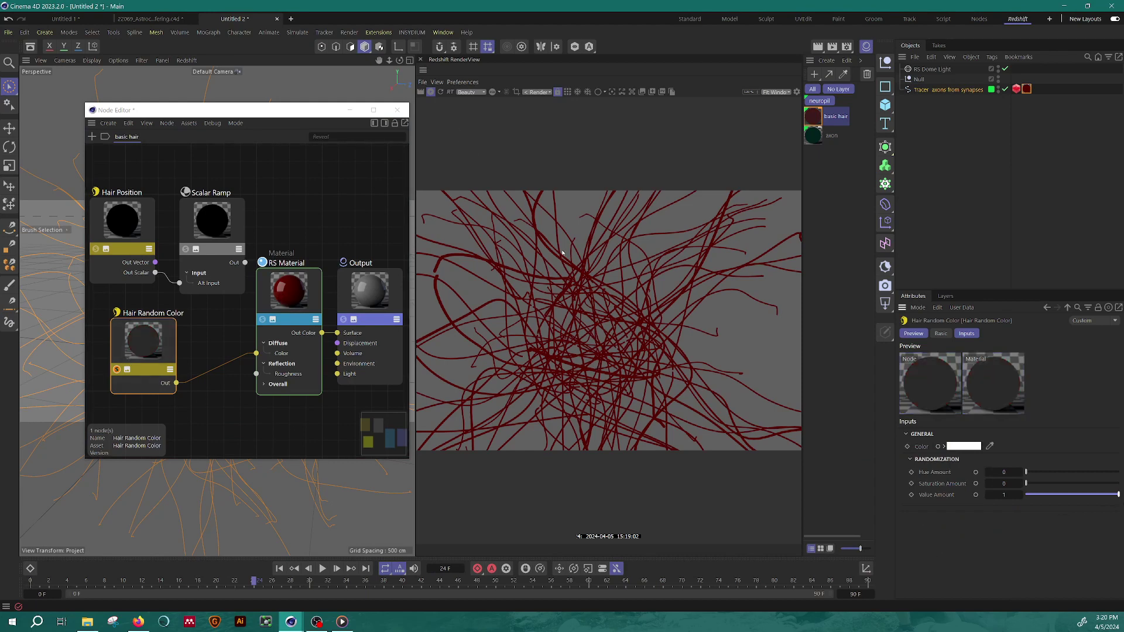
Step: Re-render the hair in the Redshift RenderView and orbit the viewport to inspect the strands
click(431, 92)
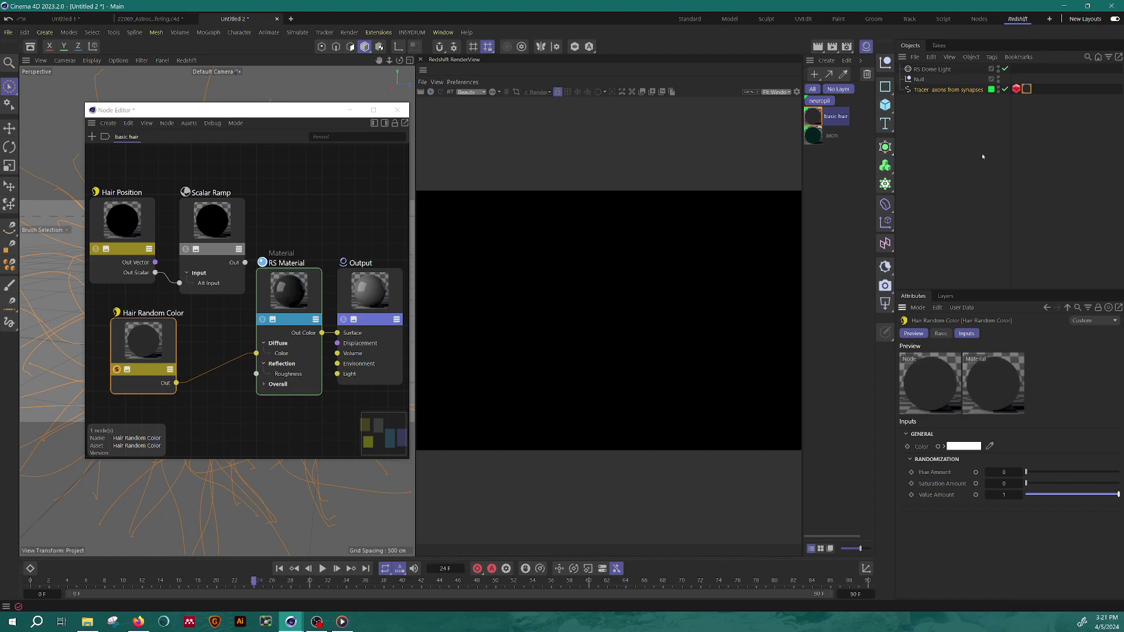
click(1026, 88)
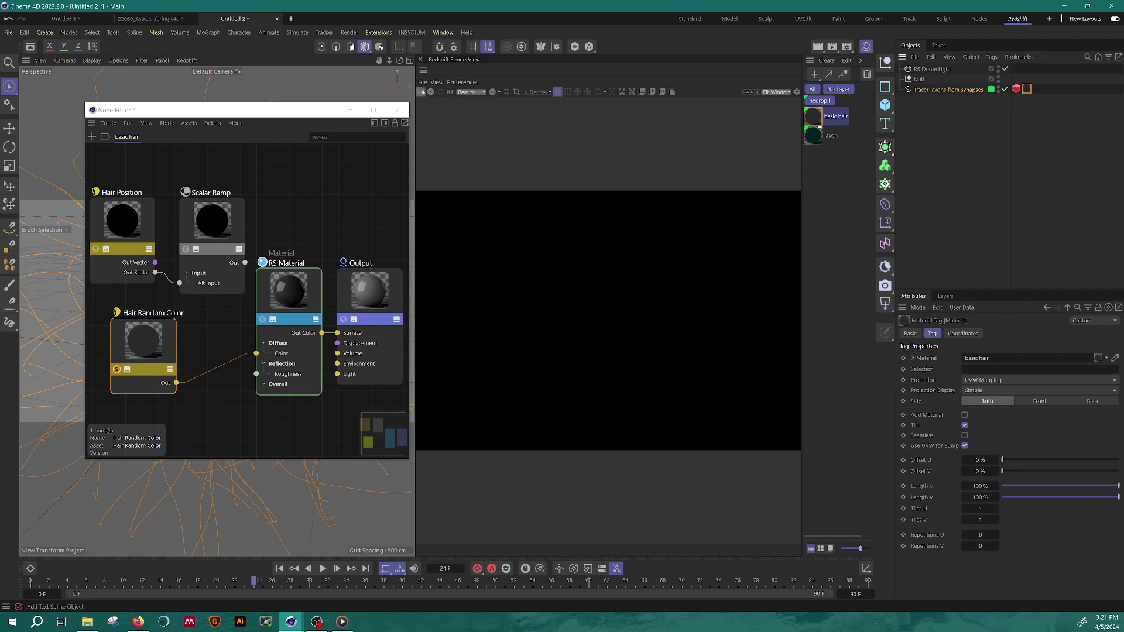
click(430, 92)
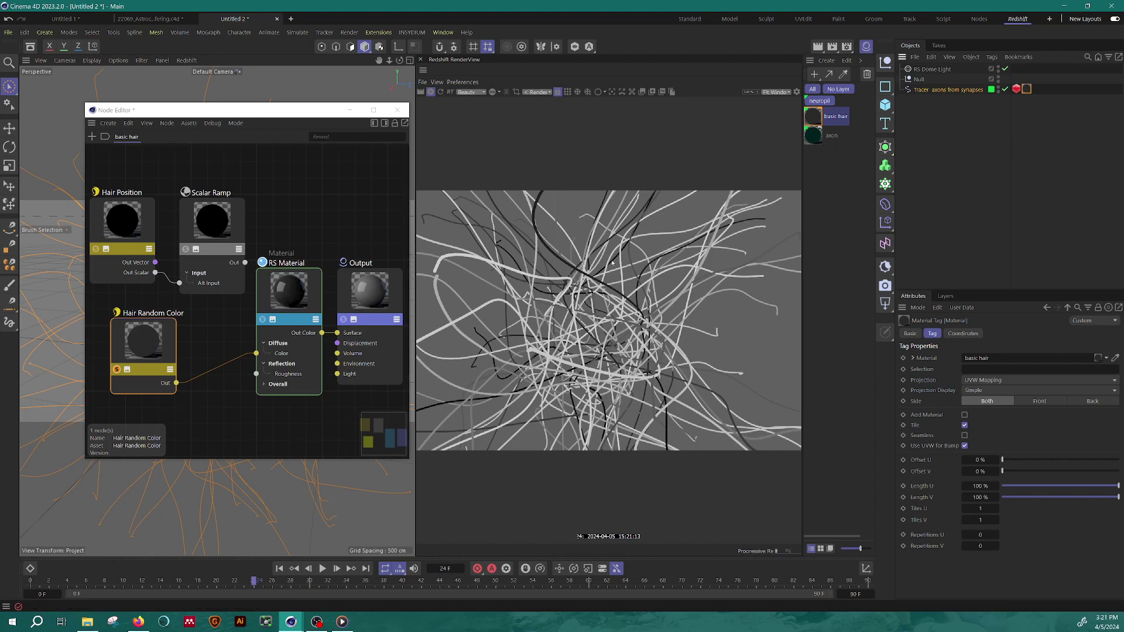
drag(234, 110, 209, 228)
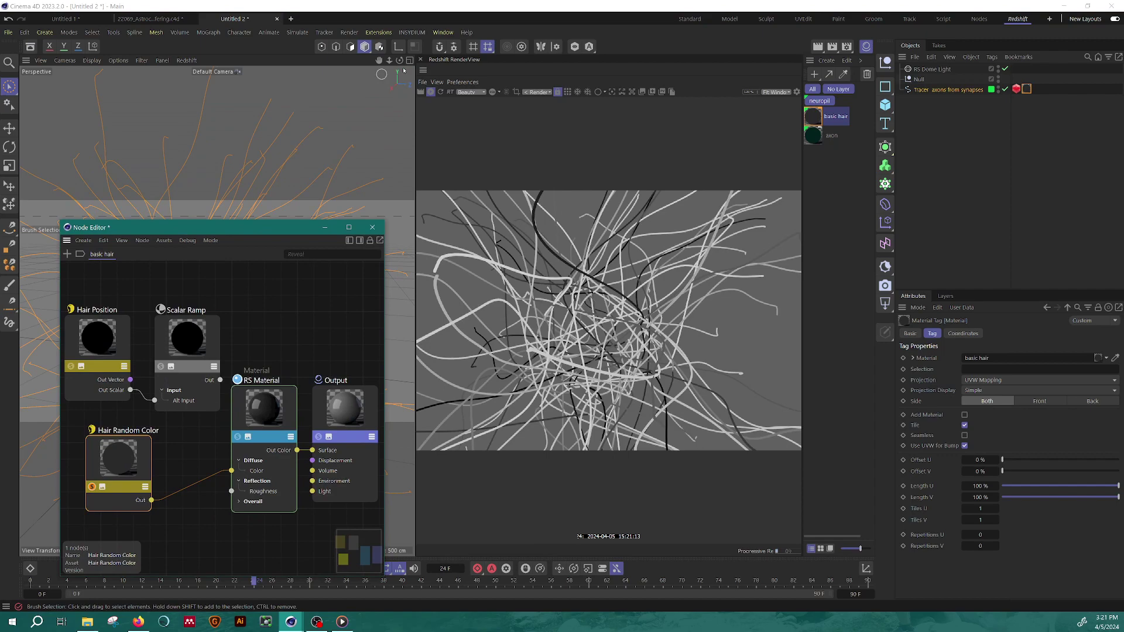
drag(403, 70, 436, 307)
Step: Add a Ramp node from a 'ramp' search and place it at the lower left
drag(201, 227, 173, 120)
key(shift+c)
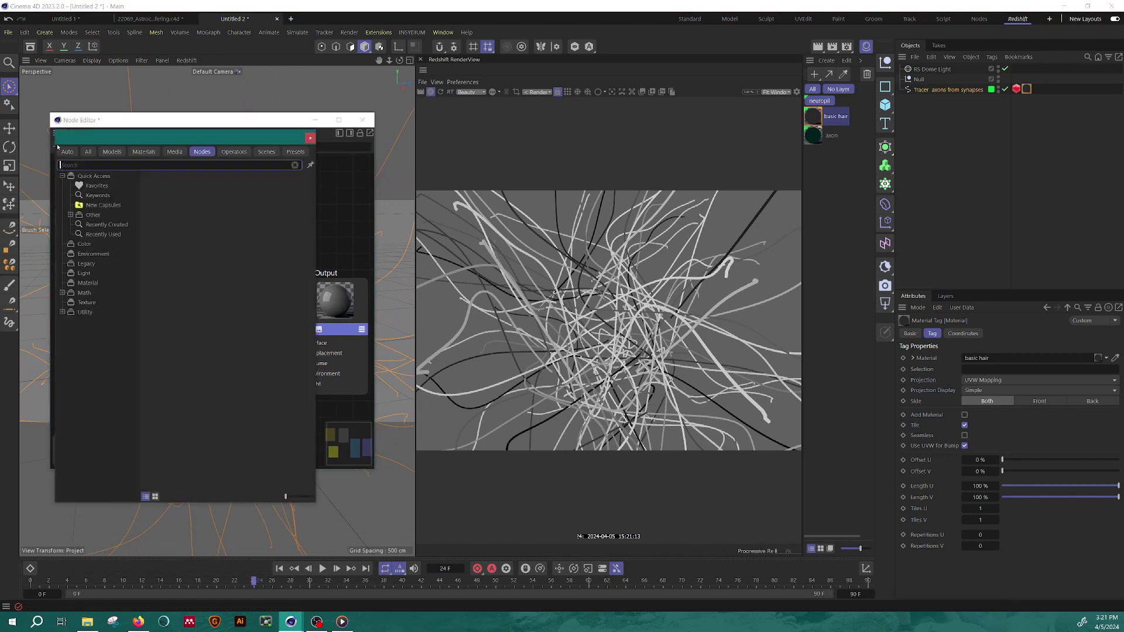
text(ramp)
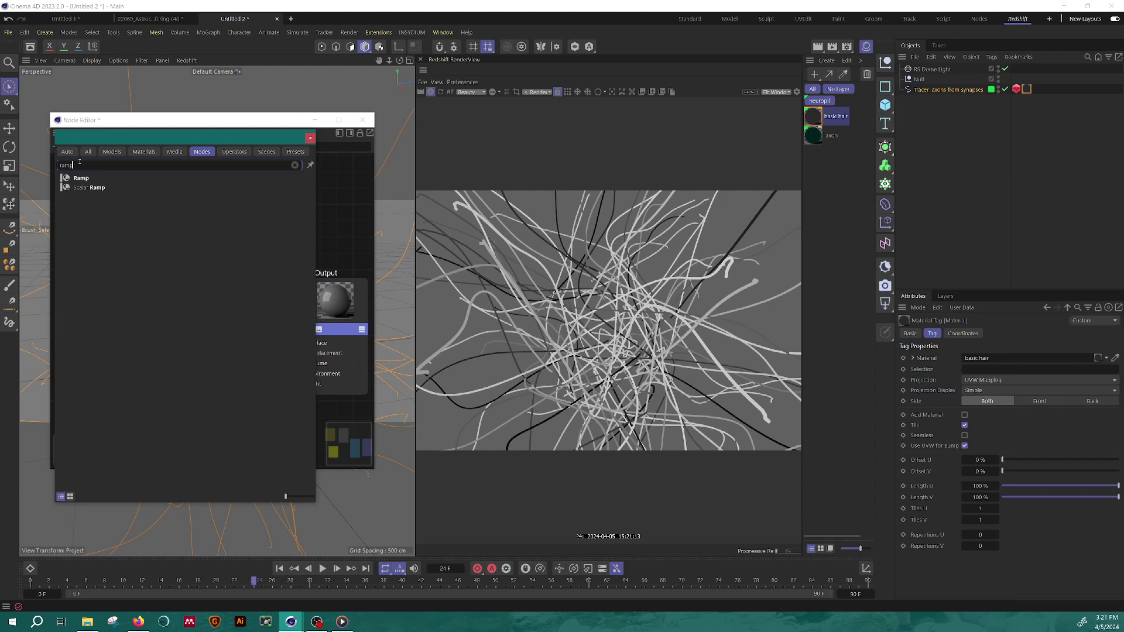
double_click(147, 183)
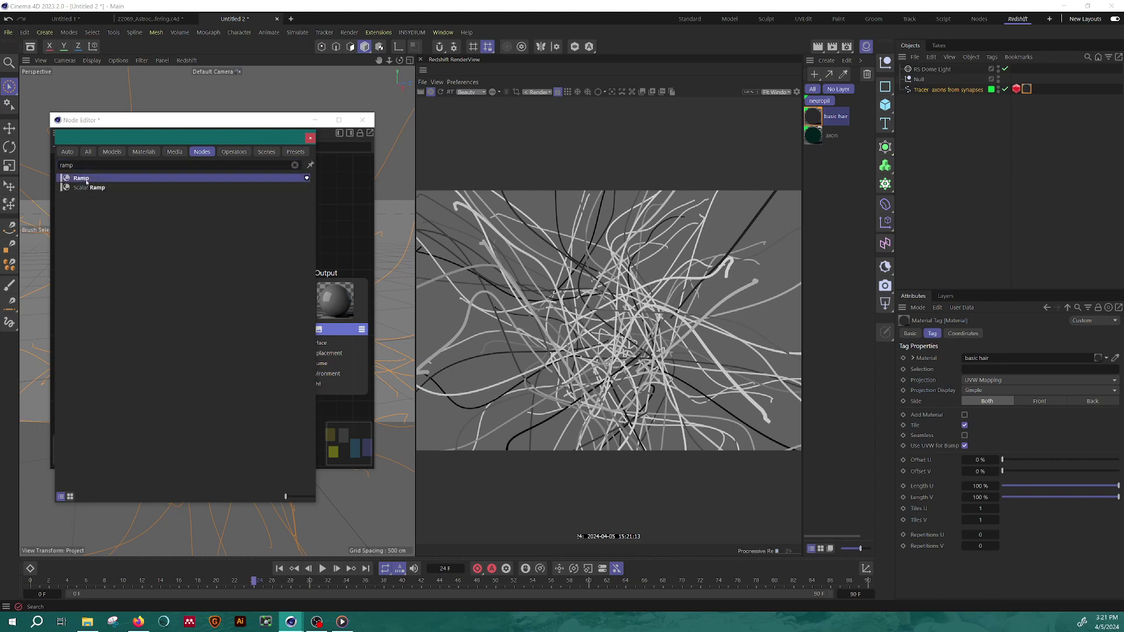
click(310, 139)
drag(342, 175, 177, 379)
Step: Plug Hair Random Color into the Ramp's Alt Input and place the two nodes side by side
mouse_move(252, 399)
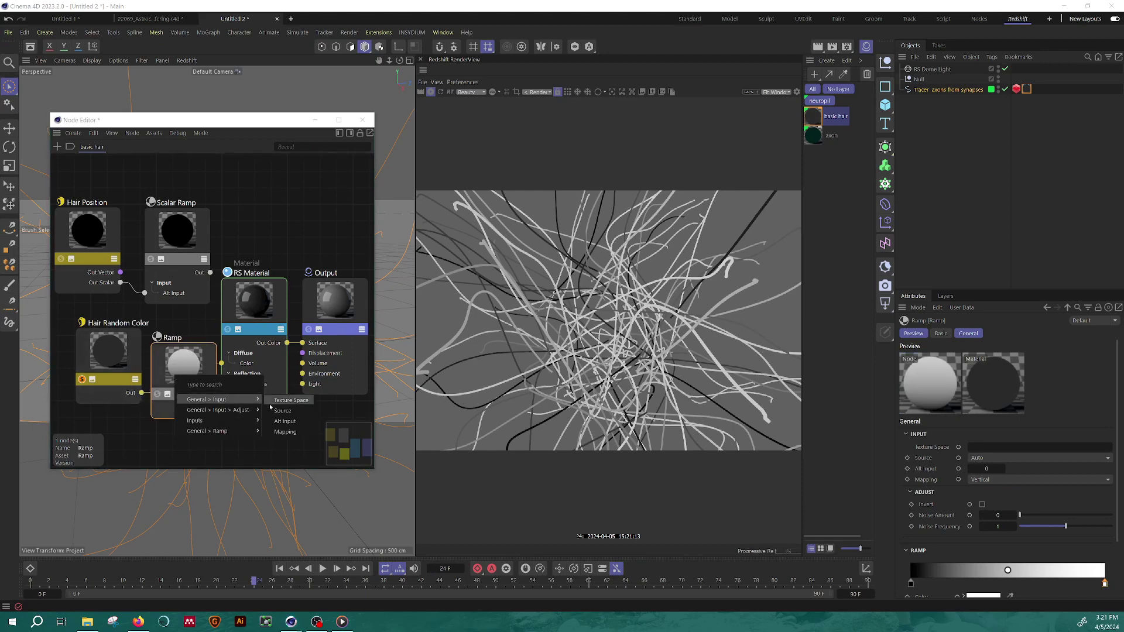
click(285, 421)
drag(108, 352, 86, 356)
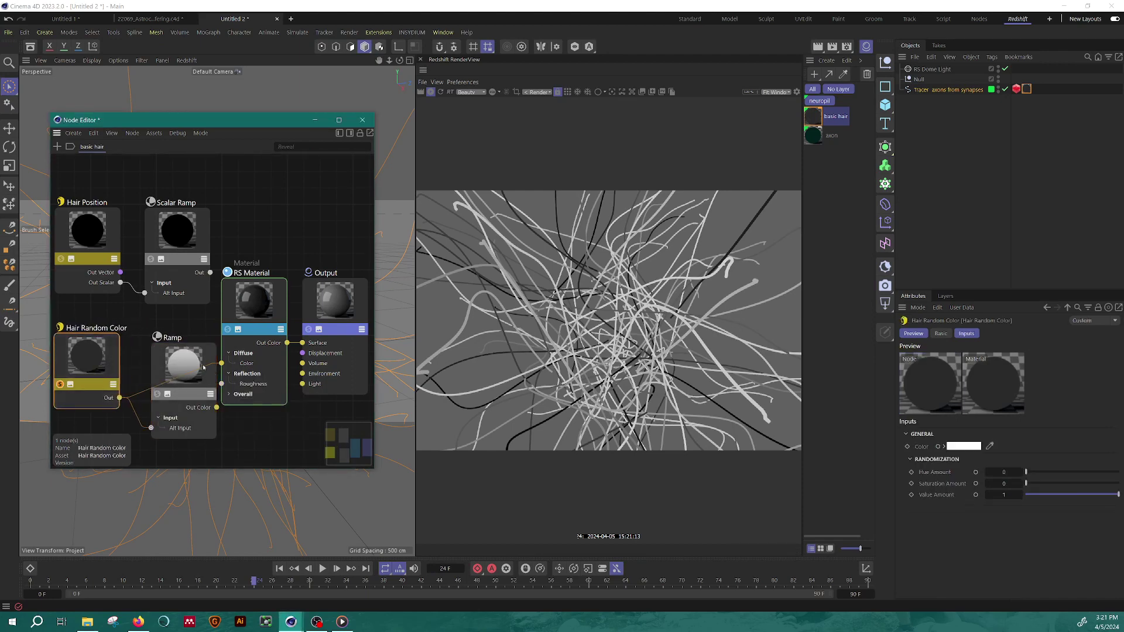
drag(203, 367, 185, 360)
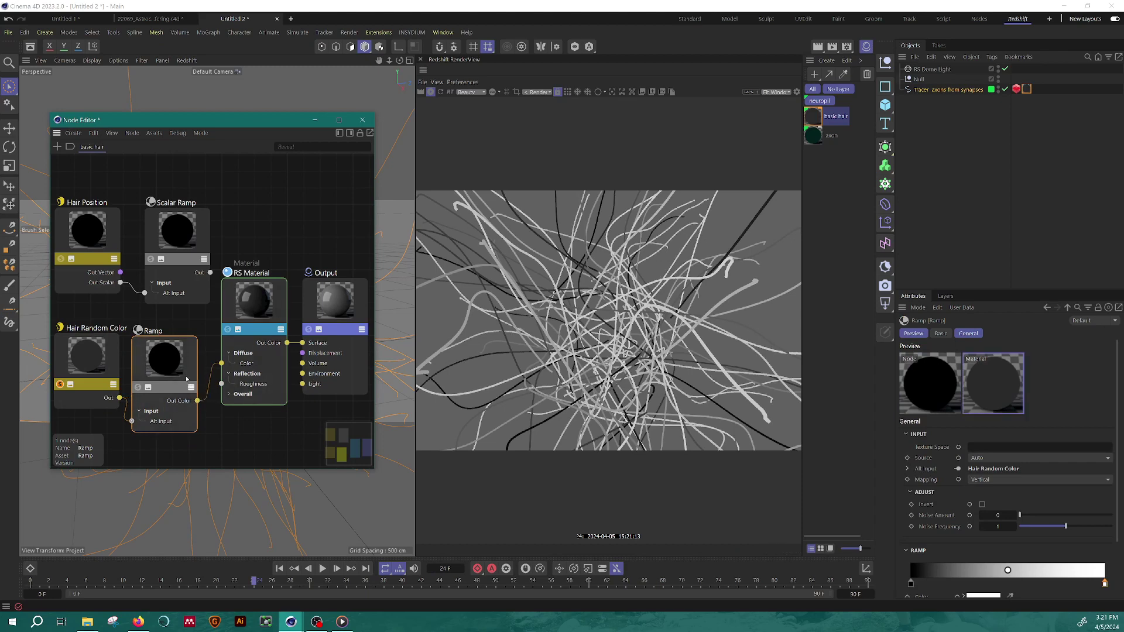
Step: Solo the Ramp node and switch its interpolation to Step, then restart the render preview
click(137, 387)
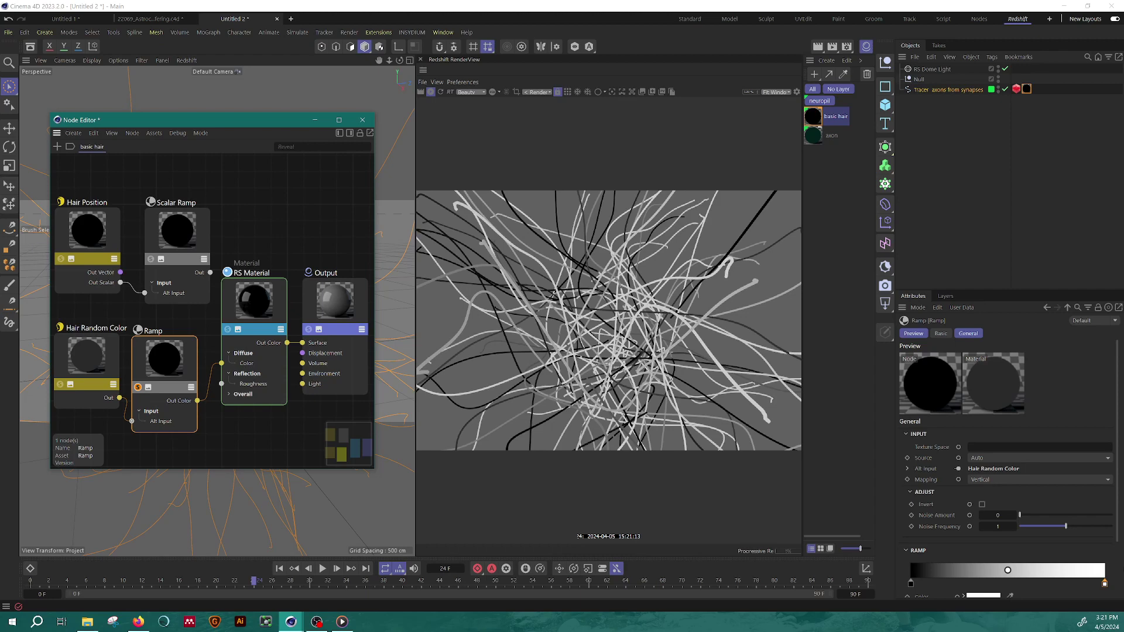
scroll(1083, 527, down, 2)
drag(1105, 541, 1061, 547)
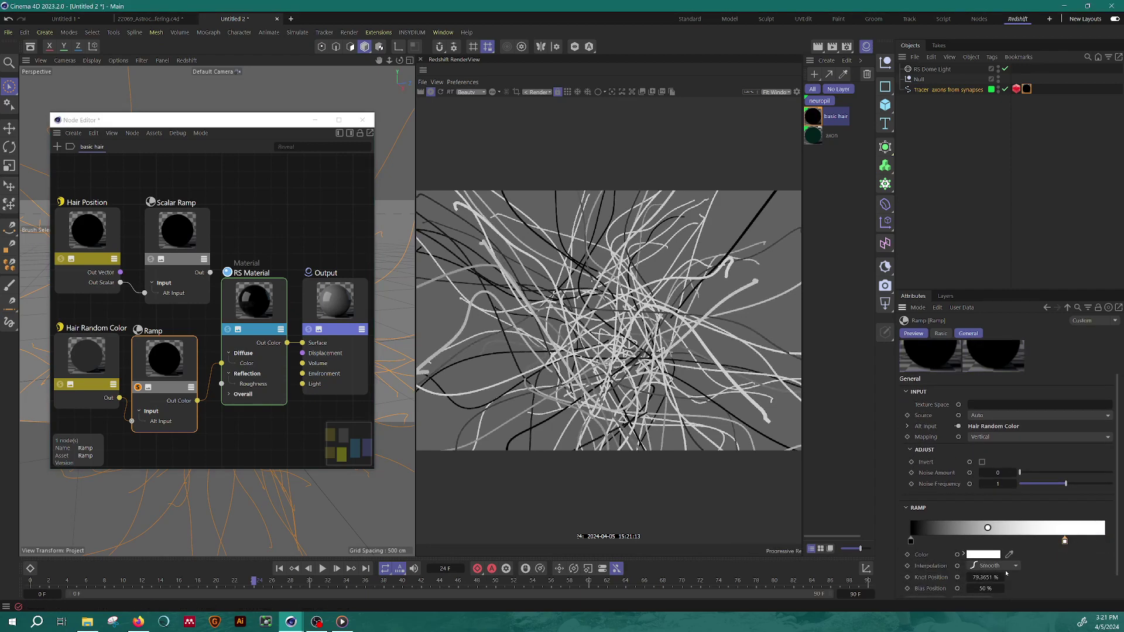
click(1008, 567)
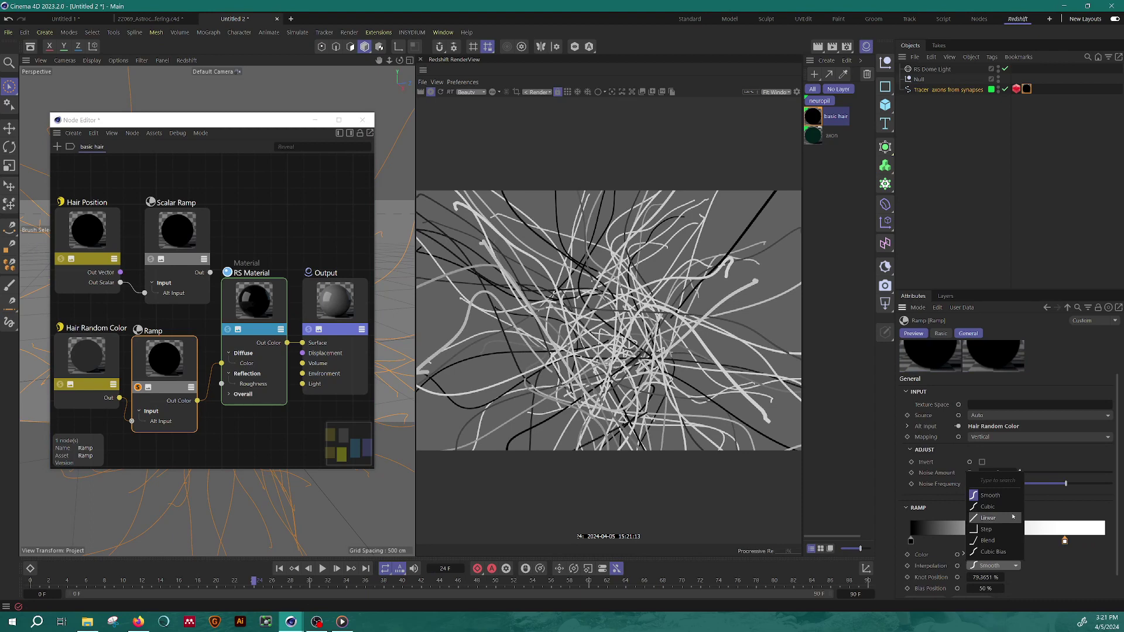
click(1014, 516)
click(910, 540)
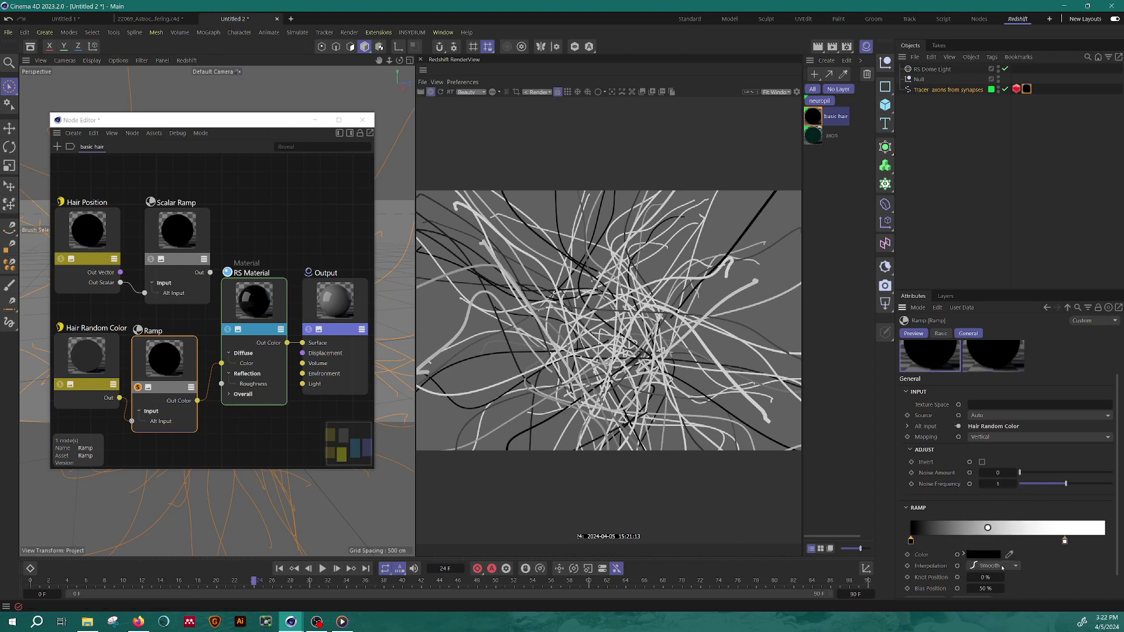
click(1002, 567)
click(1003, 532)
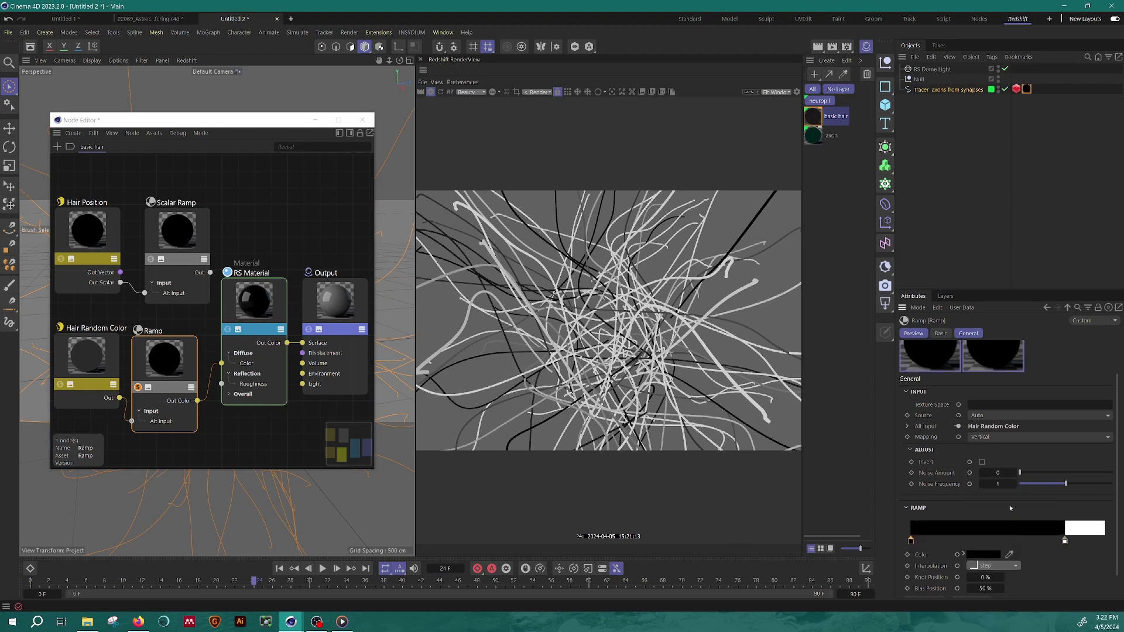
click(431, 92)
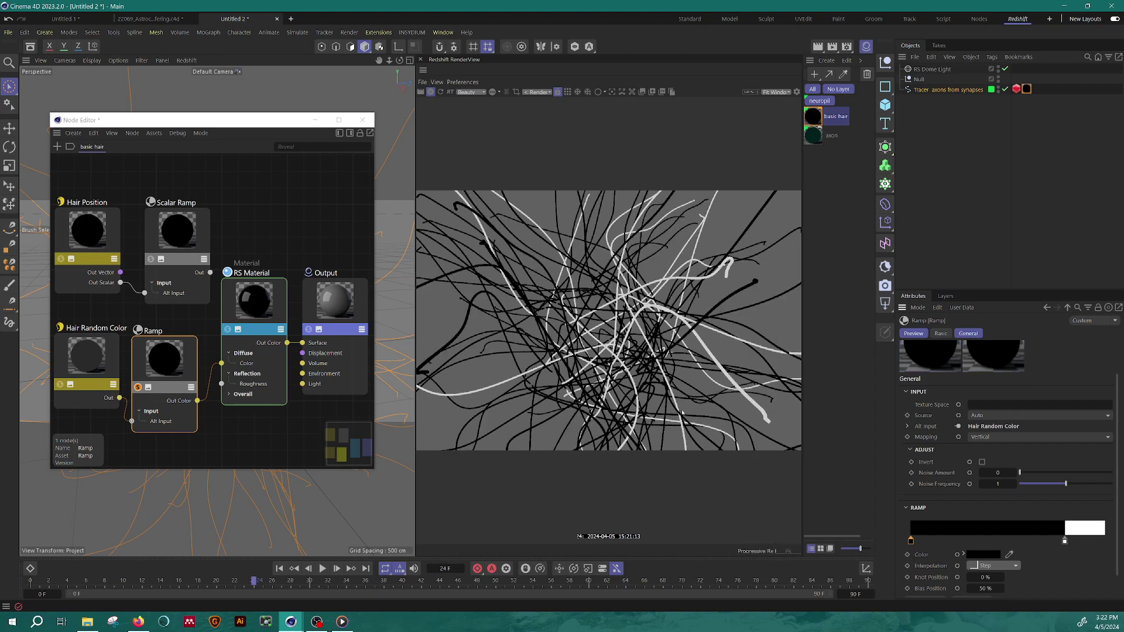
Step: Add a third Ramp knot and narrow the white band, moving the knot from 75.7% to 55%
drag(1065, 541, 998, 541)
click(1095, 541)
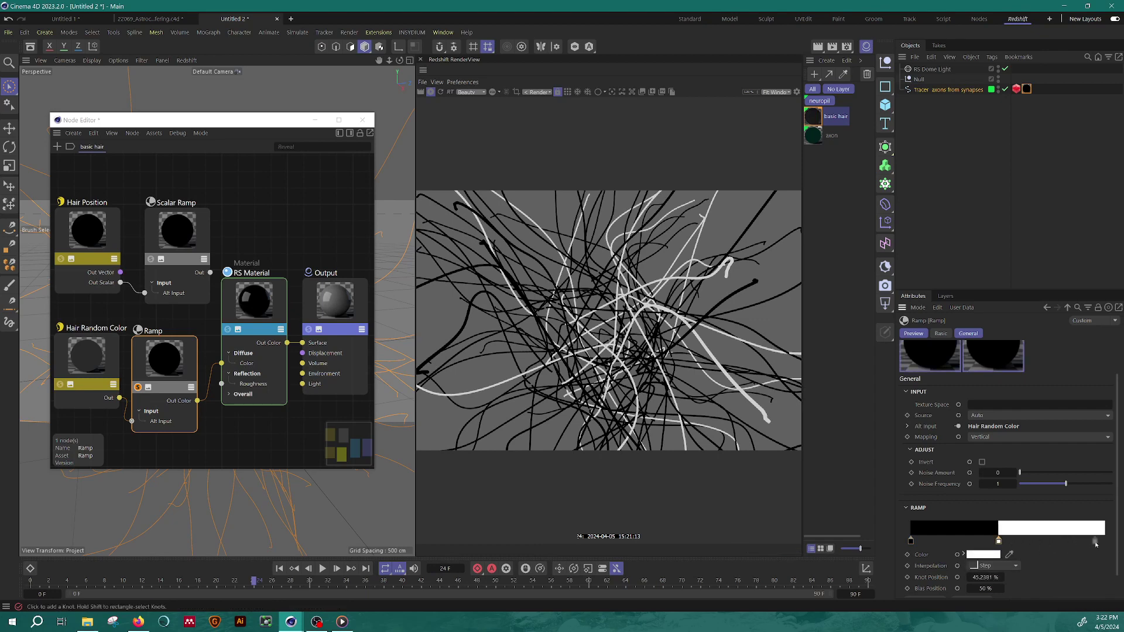
double_click(1095, 541)
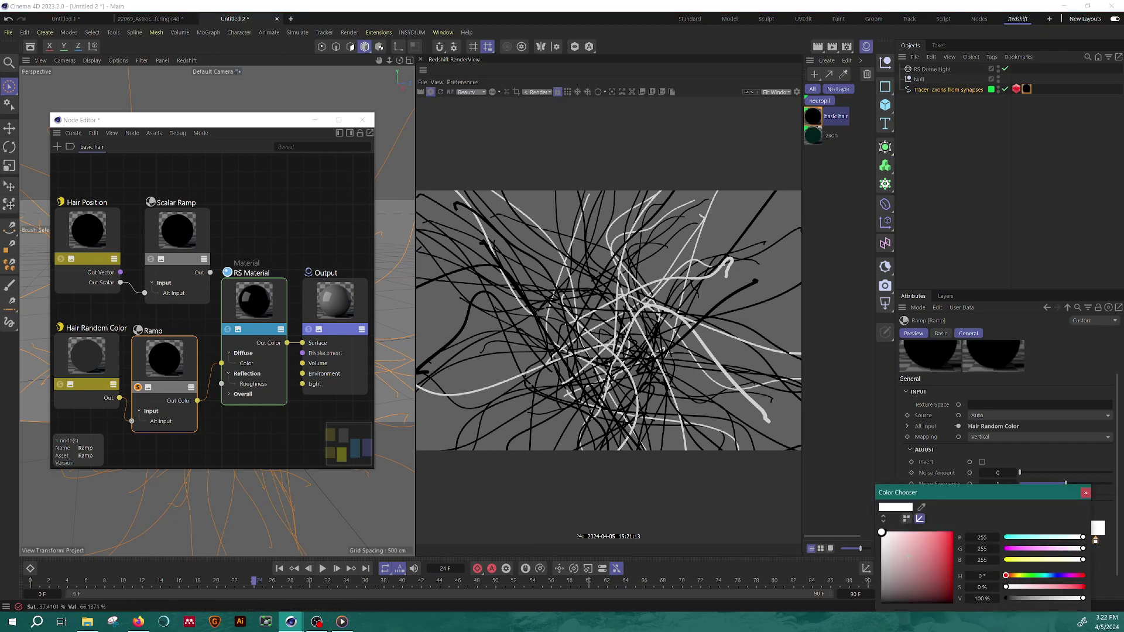
click(1086, 493)
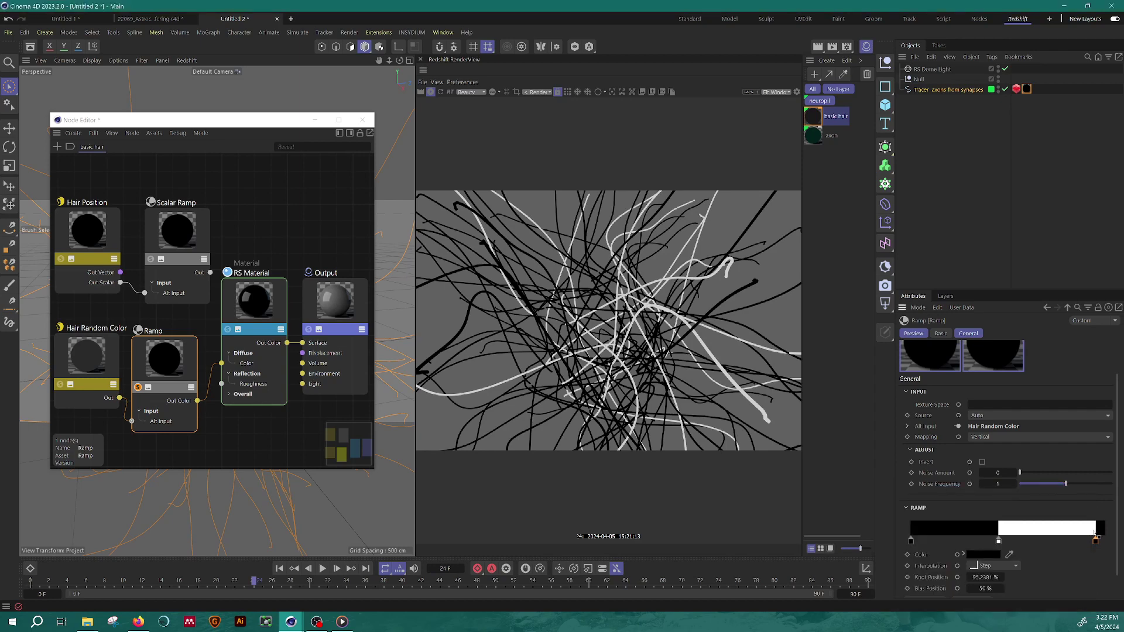
drag(1096, 542, 1058, 541)
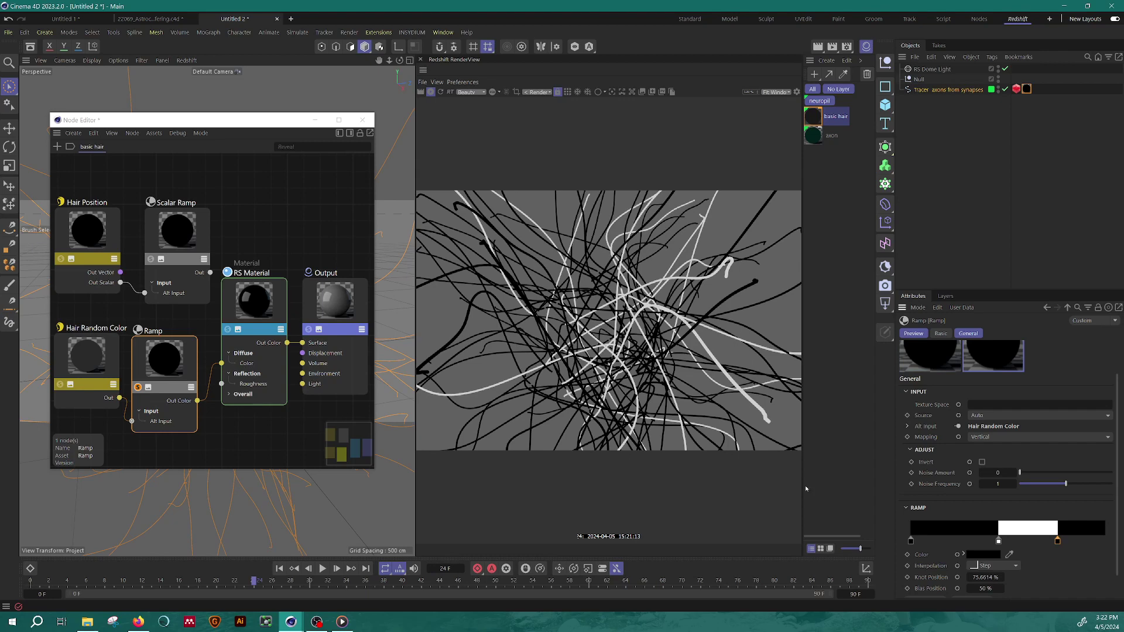
drag(1057, 541, 1042, 542)
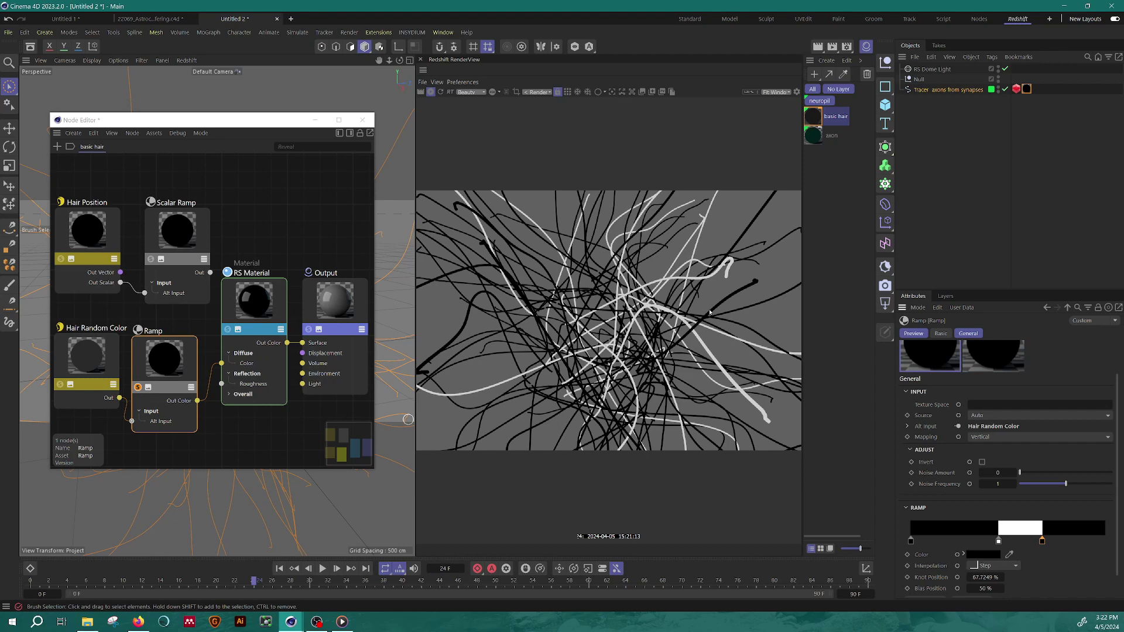
drag(1042, 542, 1018, 541)
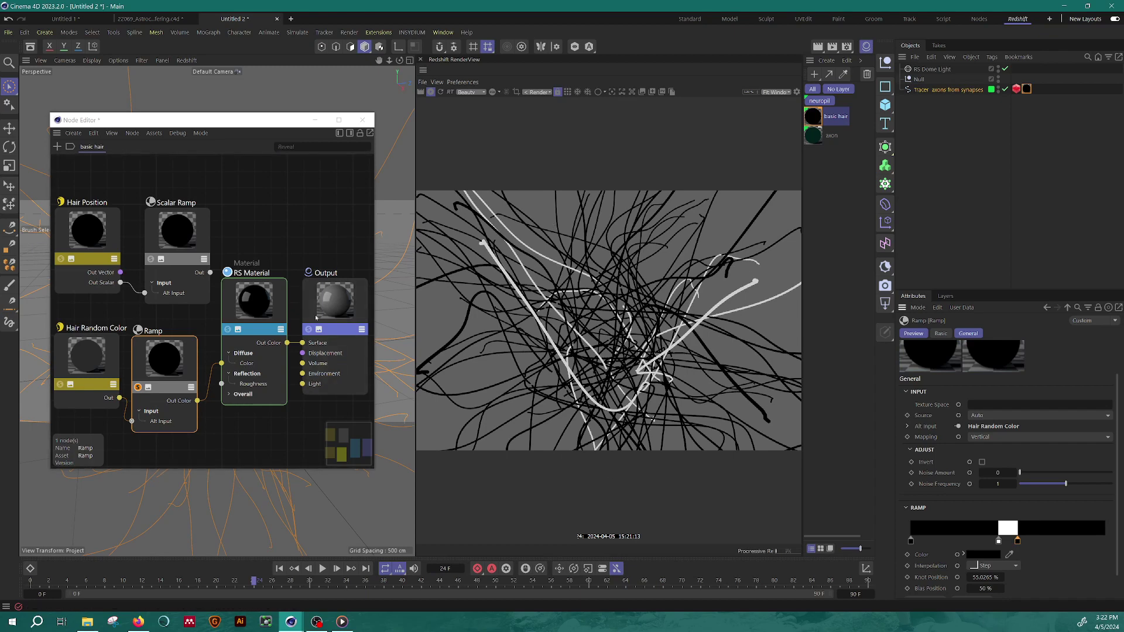
Step: Toggle solo on Scalar Ramp and Ramp, widen the editor, and move Output and RS Material right
click(149, 260)
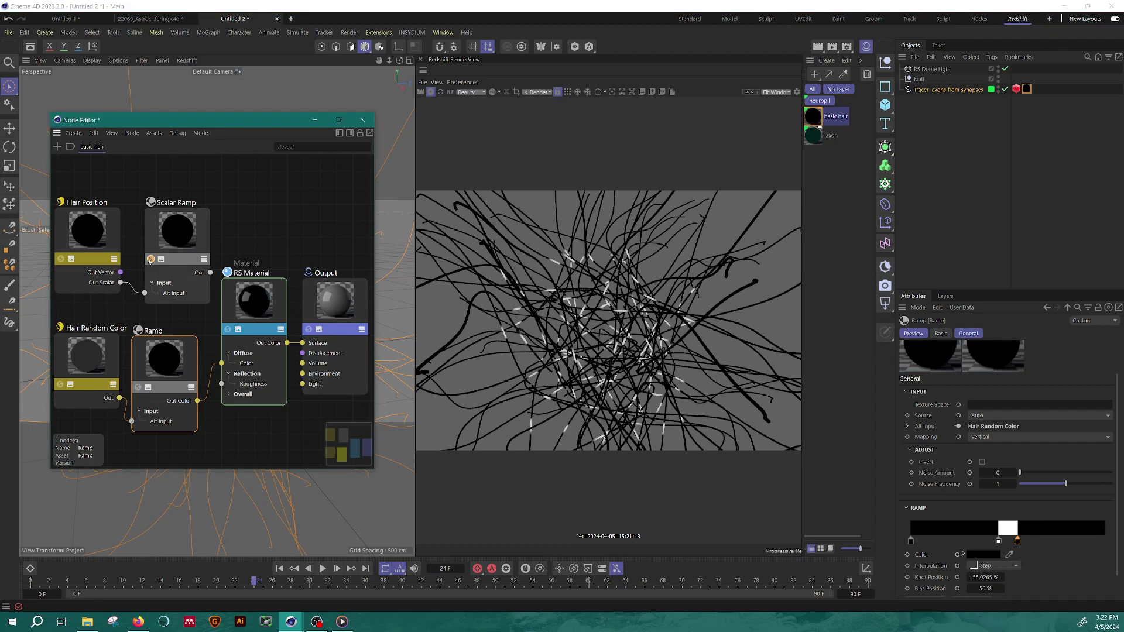
click(138, 388)
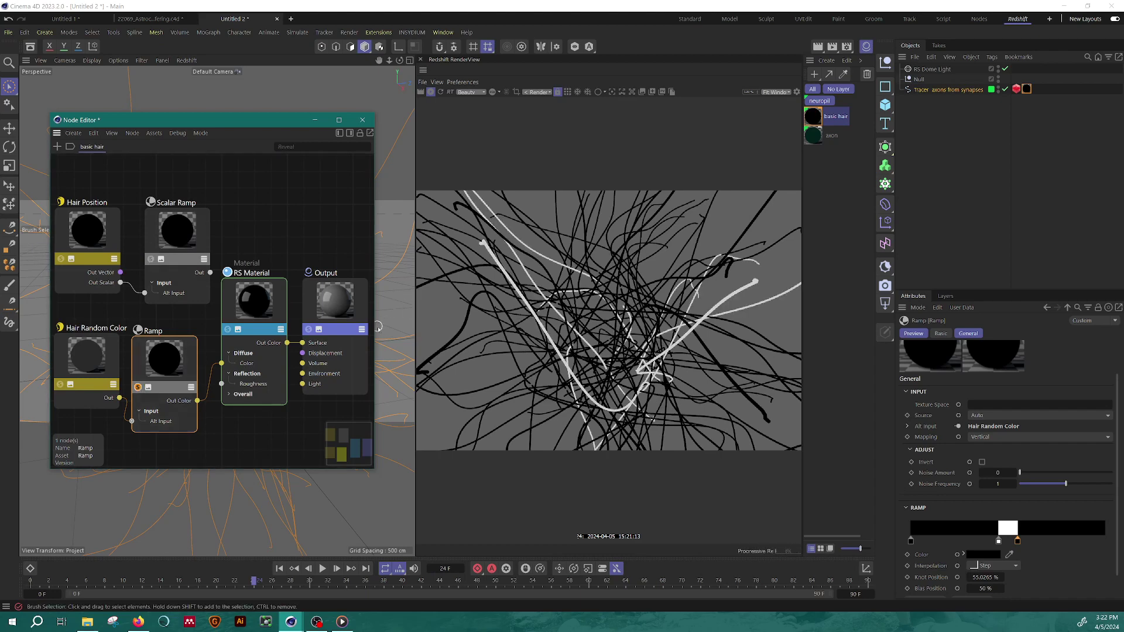
drag(375, 331, 548, 331)
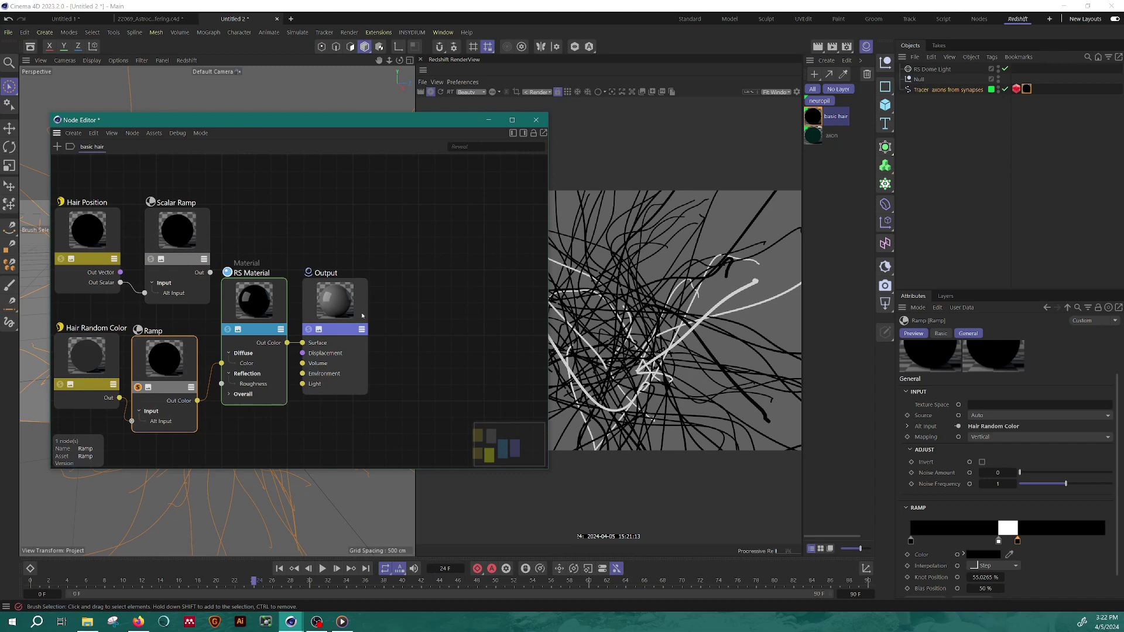
drag(362, 315, 499, 321)
drag(254, 301, 361, 296)
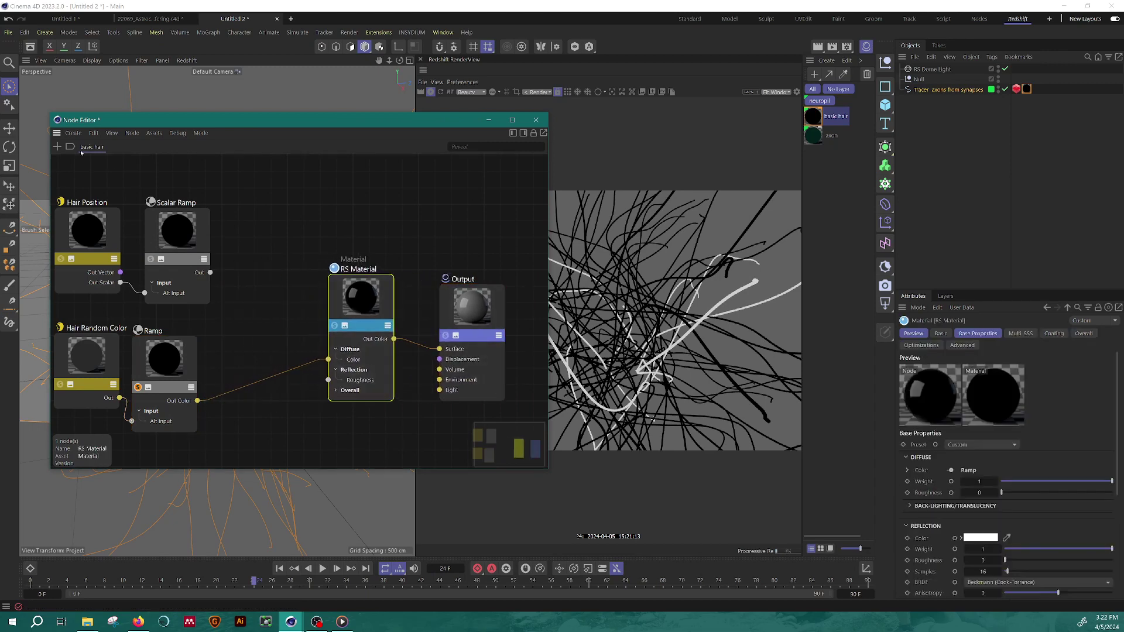
Step: Add a Color Layer node from a 'layer' search and solo its output
double_click(144, 183)
text(layer)
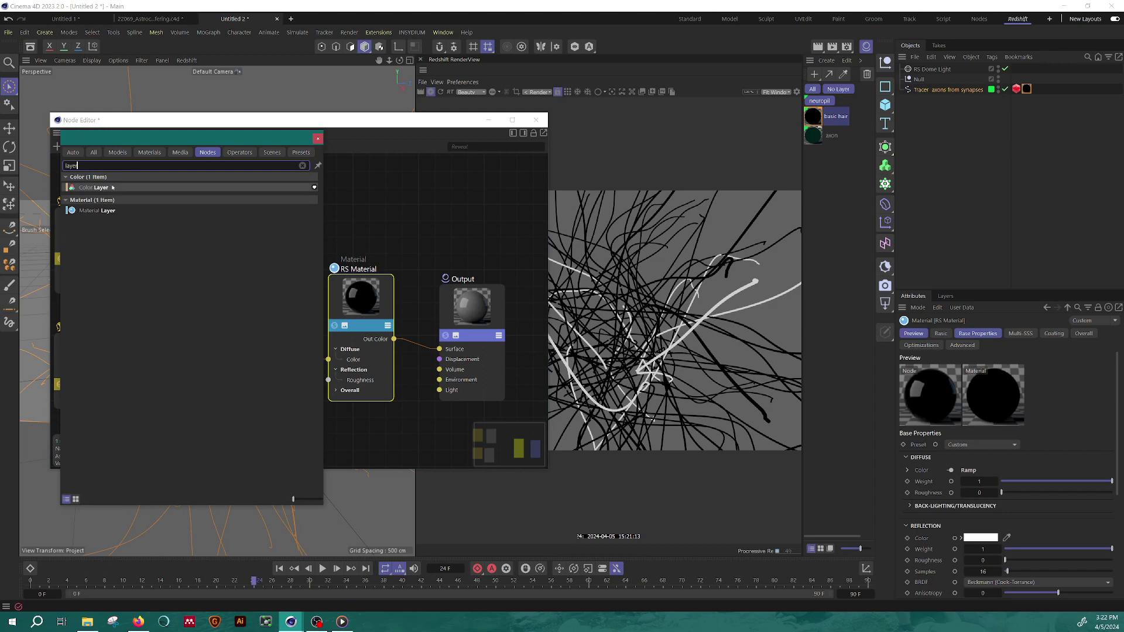
drag(113, 187, 329, 359)
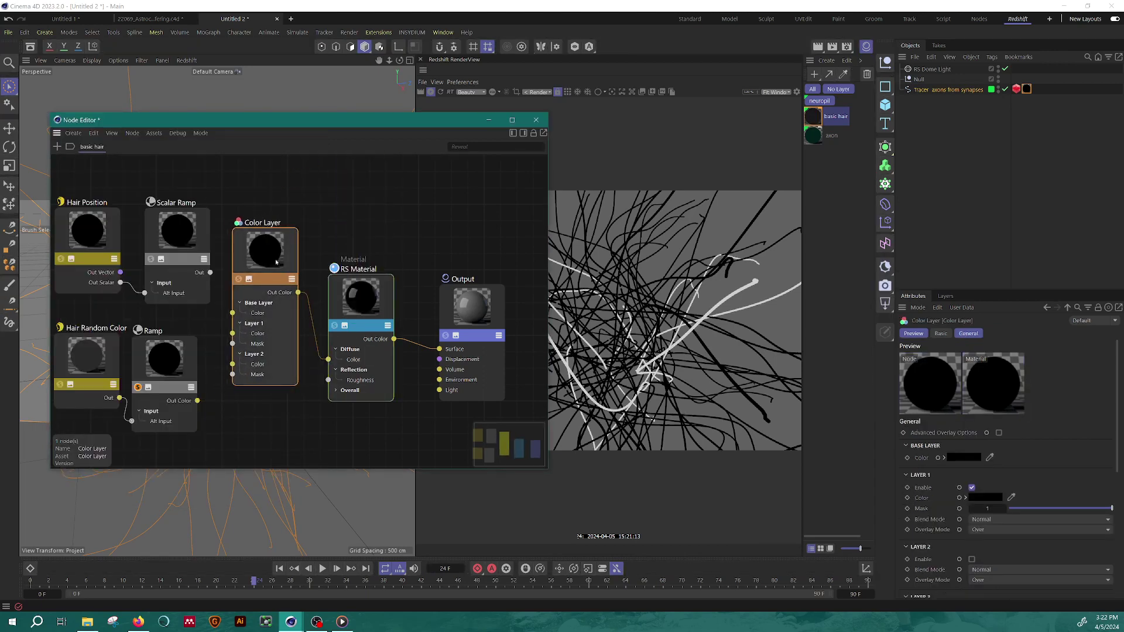
click(239, 280)
Step: Wire Scalar Ramp into Color Layer's Layer 1 Color and the Ramp into its Layer 1 Mask
drag(352, 120, 297, 75)
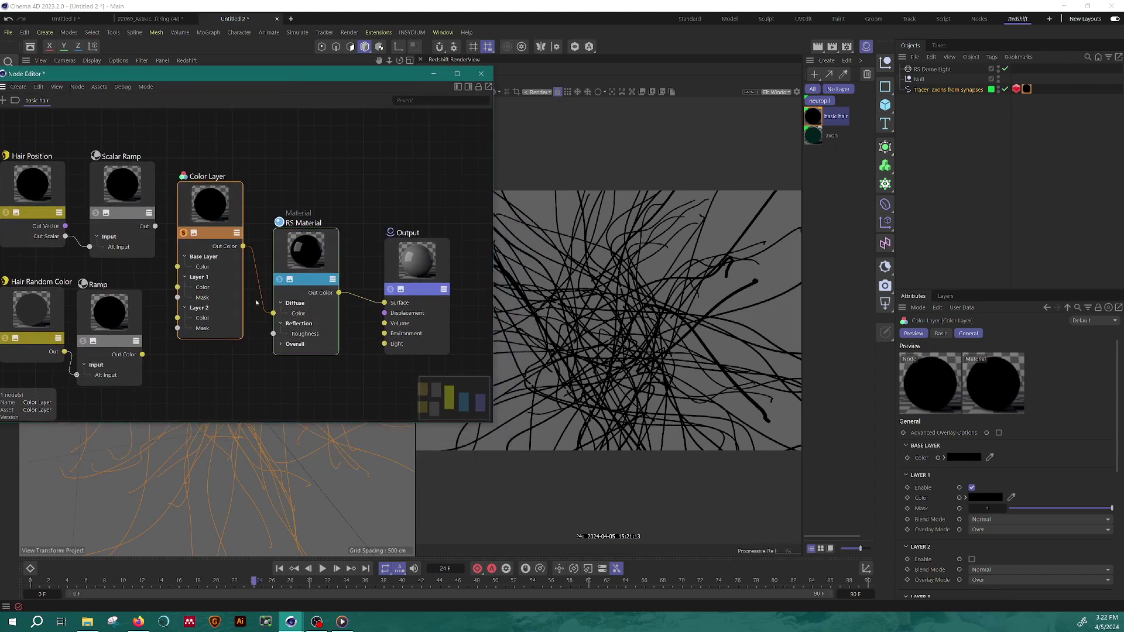
drag(156, 227, 178, 287)
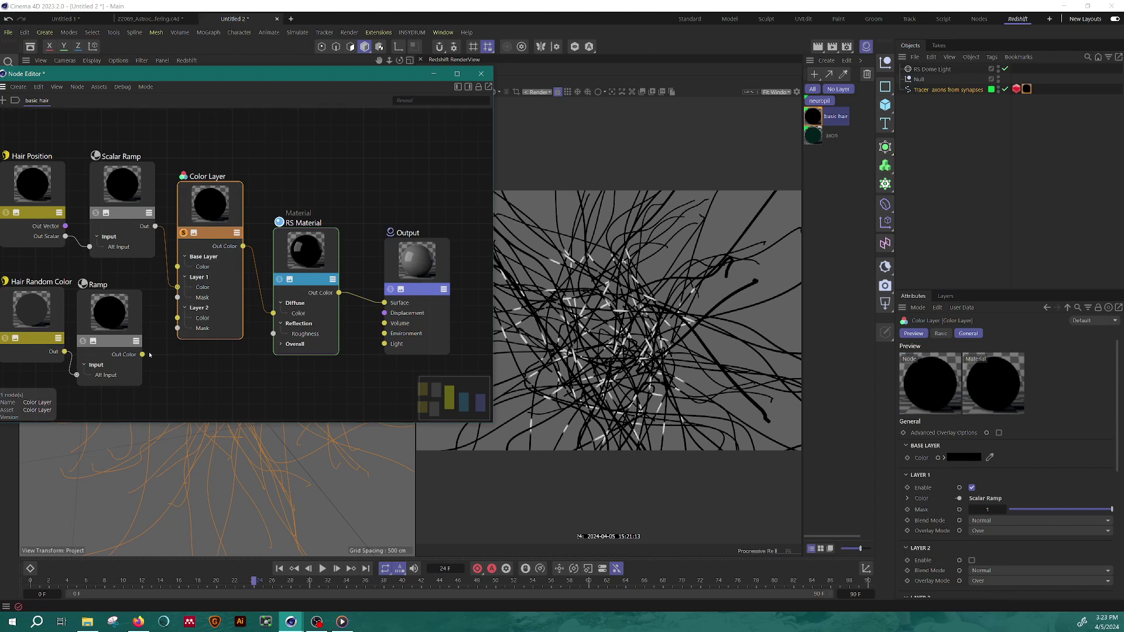
drag(143, 355, 178, 297)
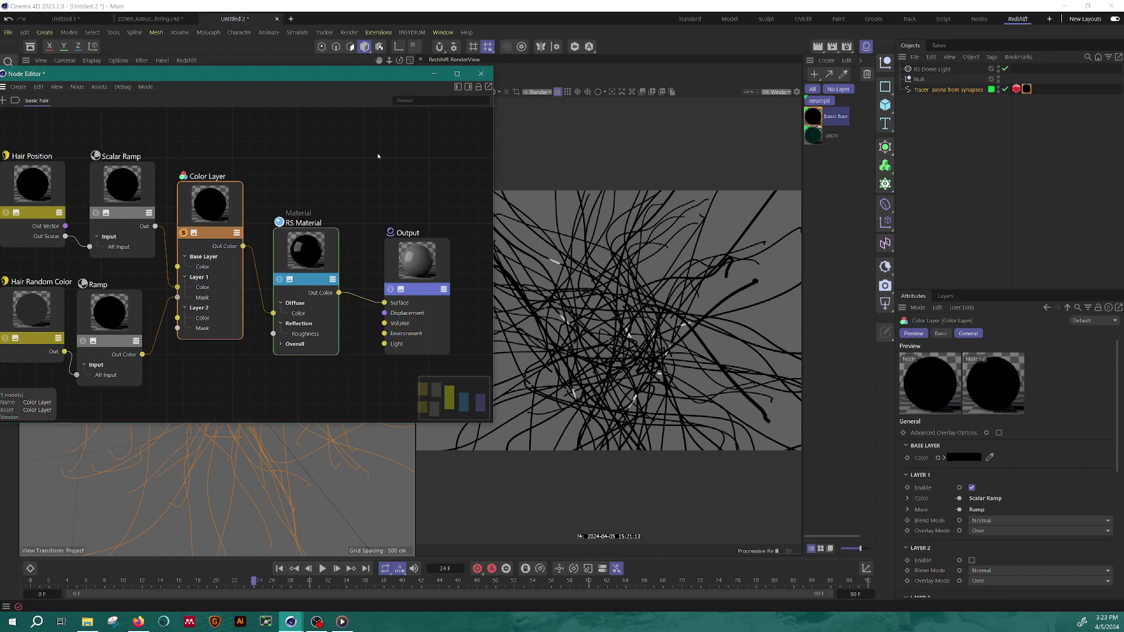
drag(322, 77, 285, 98)
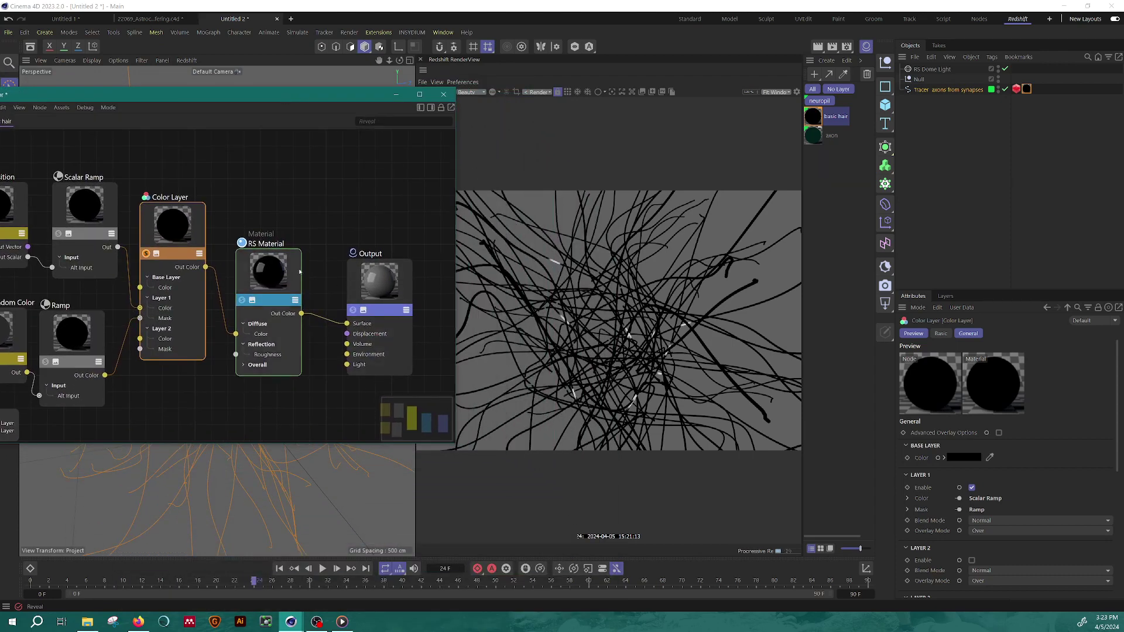
Step: Rearrange the Output, RS Material and Color Layer nodes, then show Tracer's Redshift Object tag settings
drag(299, 271, 308, 261)
drag(380, 275, 413, 258)
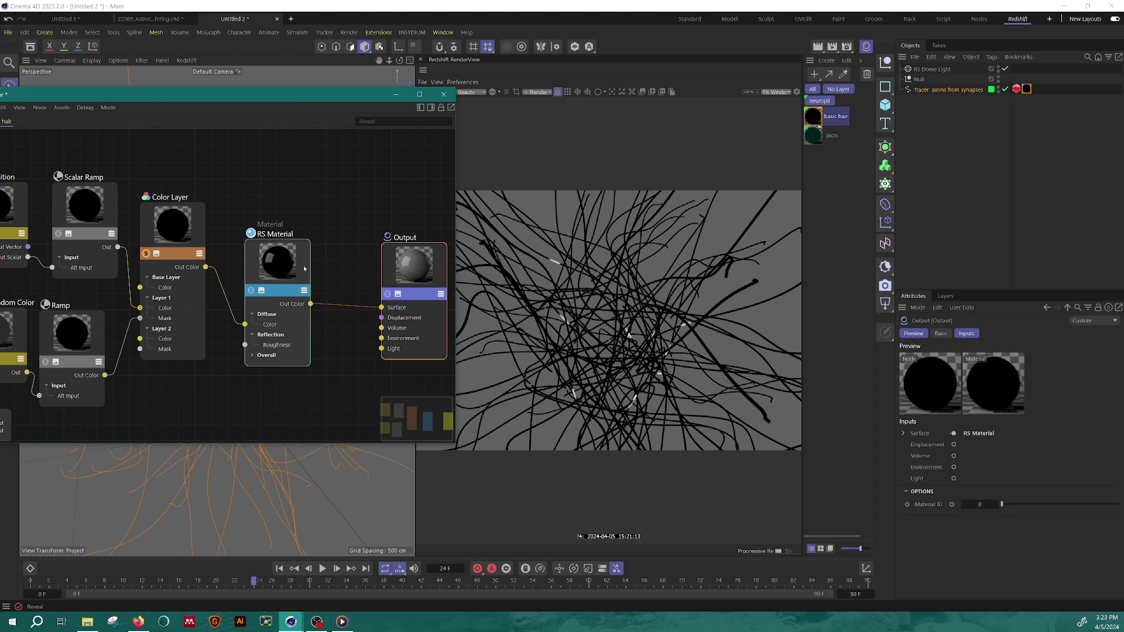
drag(305, 268, 344, 252)
drag(173, 234, 201, 252)
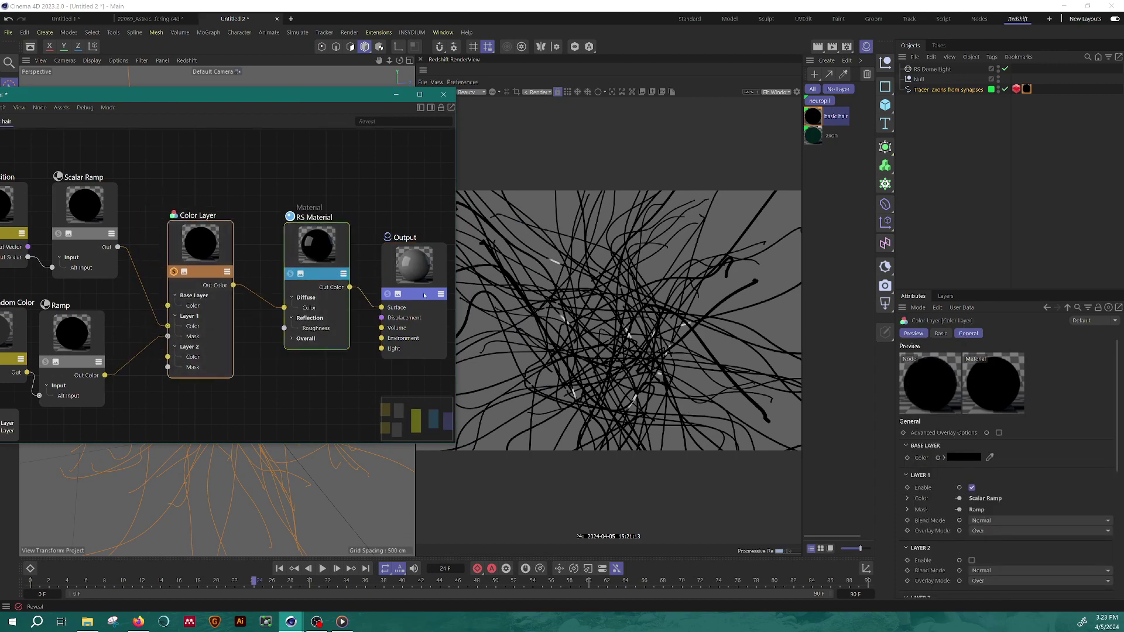
drag(175, 94, 242, 97)
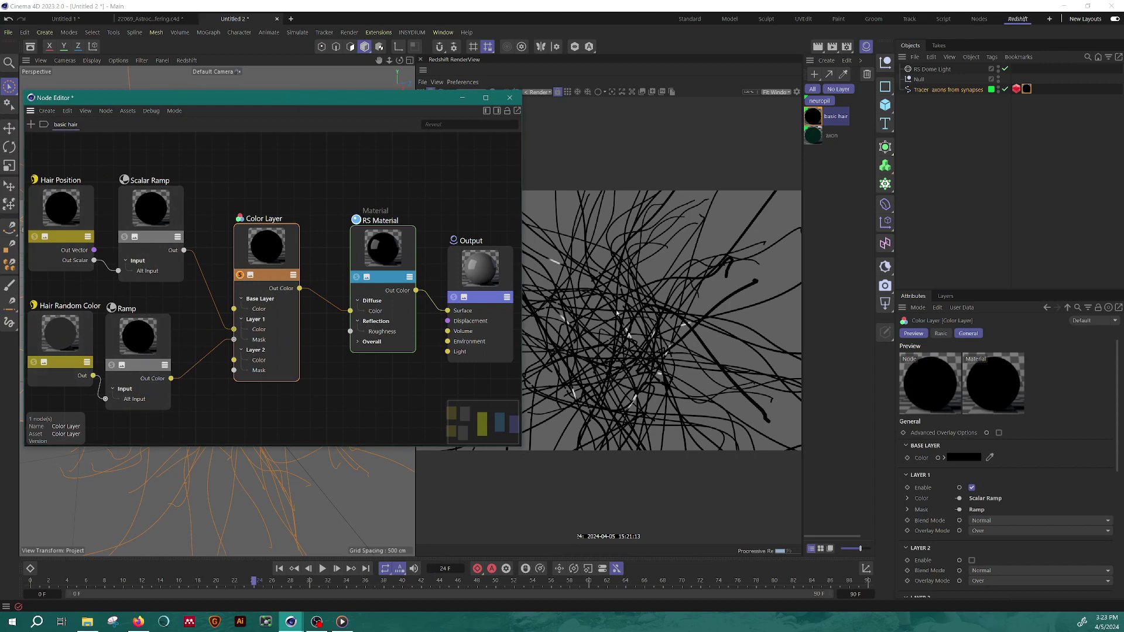
click(1016, 90)
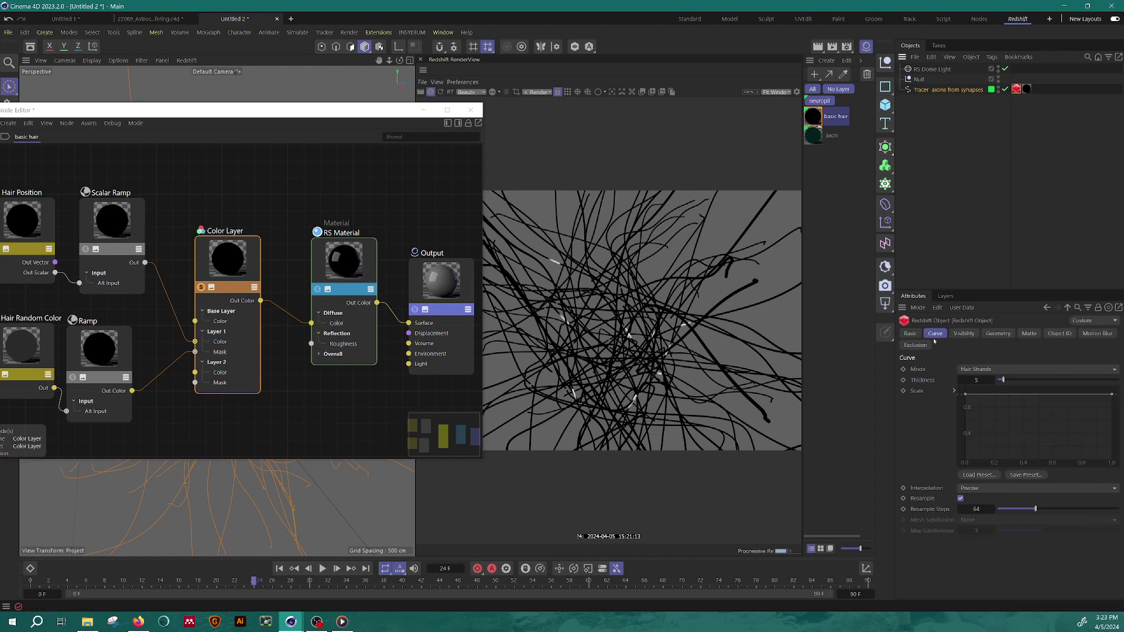